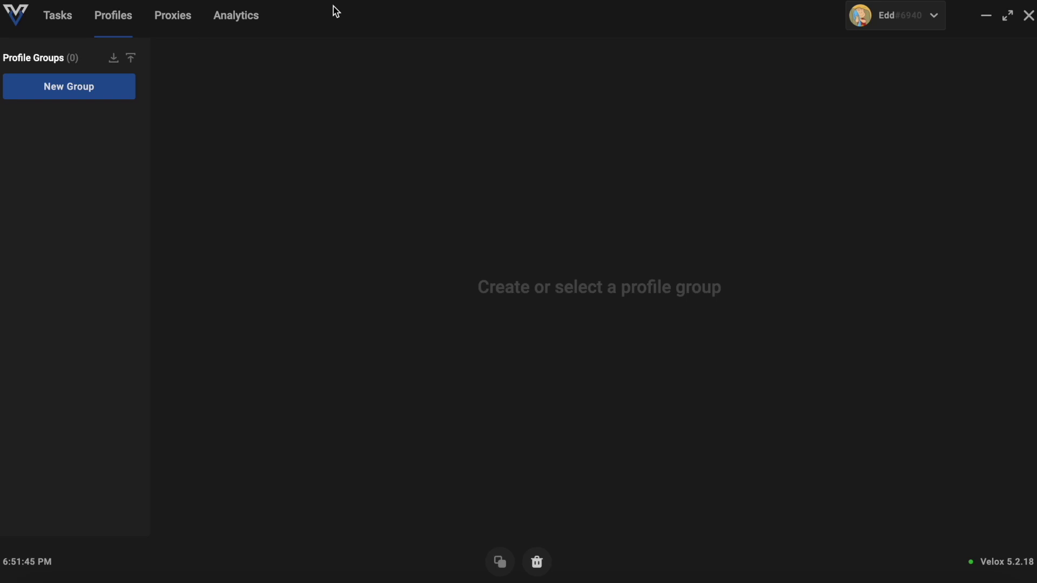
Create a profile group named ty and start a new profile for it
left_click(54, 16)
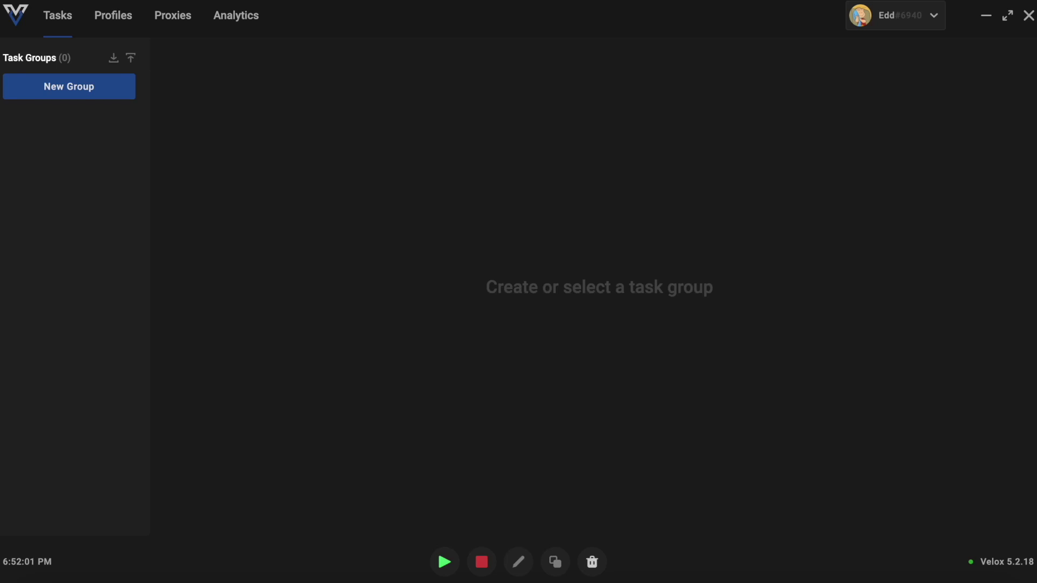
left_click(114, 16)
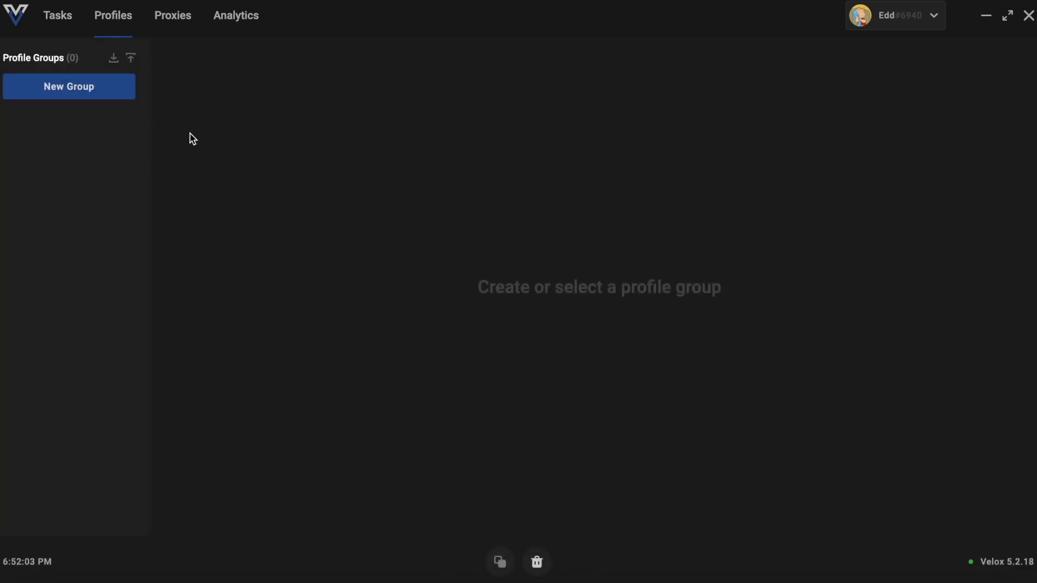
left_click(103, 88)
left_click(548, 322)
type("ty")
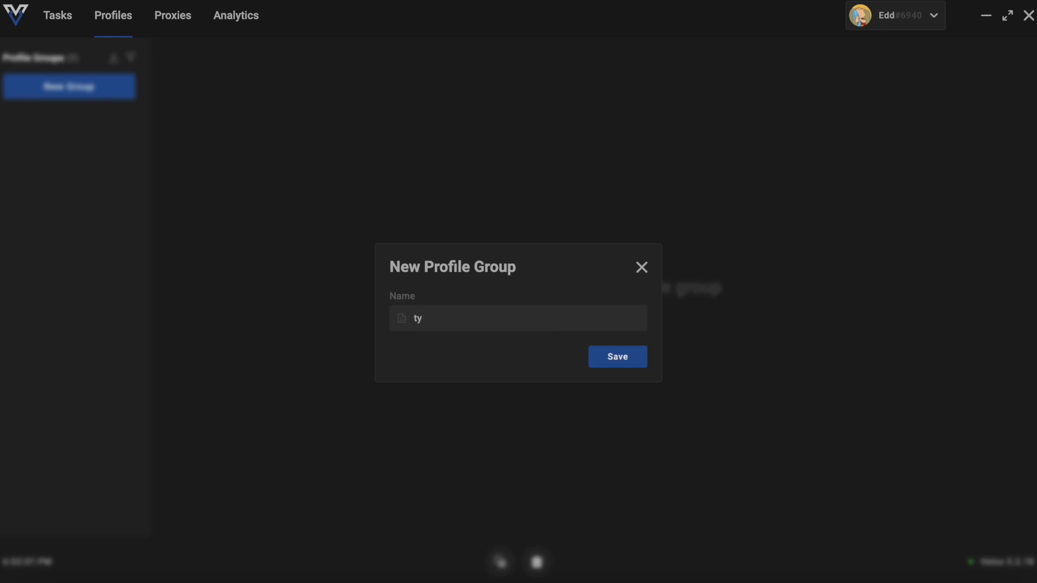
left_click(632, 363)
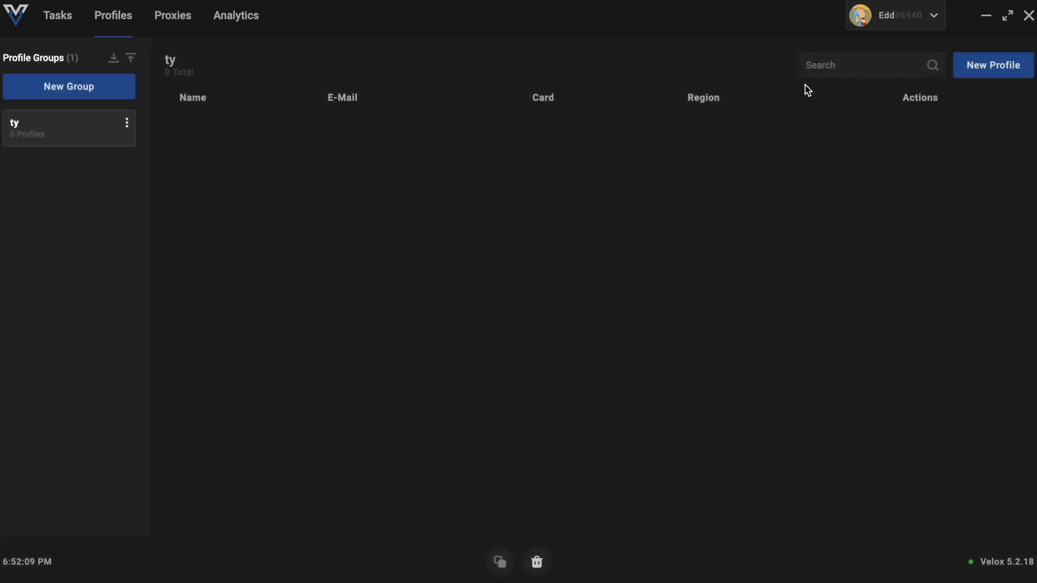
left_click(1000, 80)
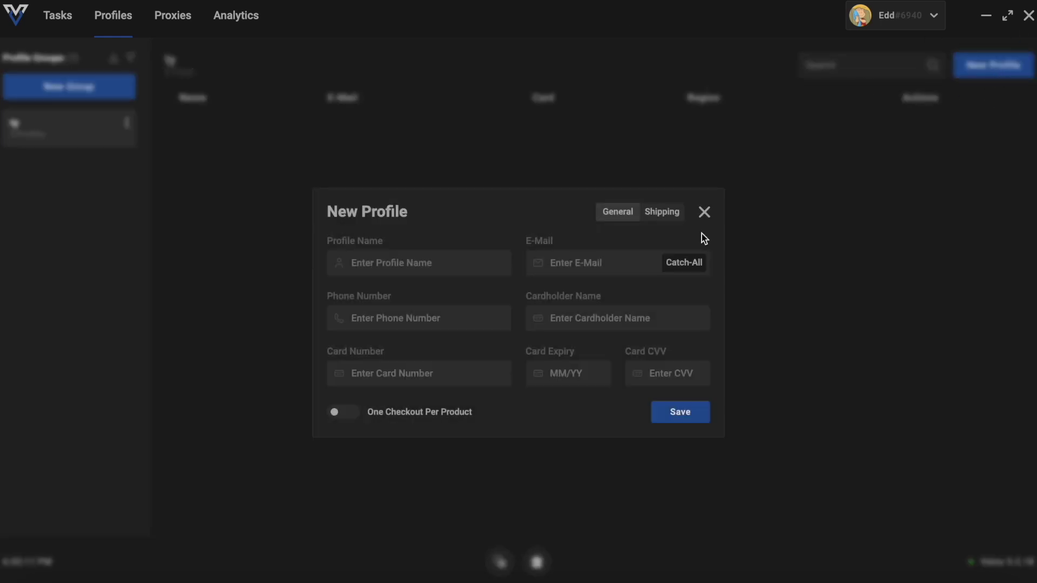
Fill in the profile name, e-mail address and phone number
left_click(435, 261)
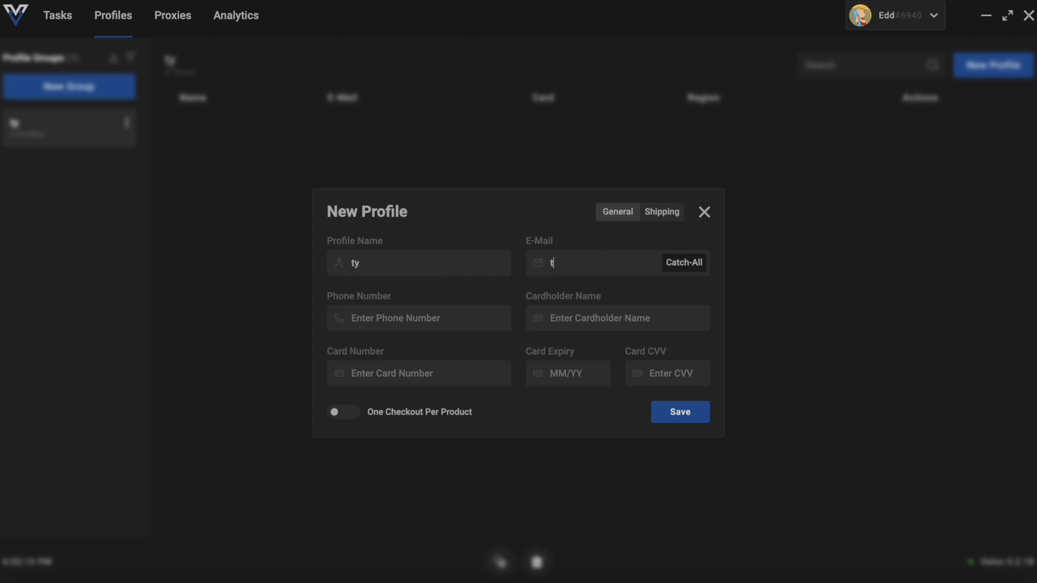
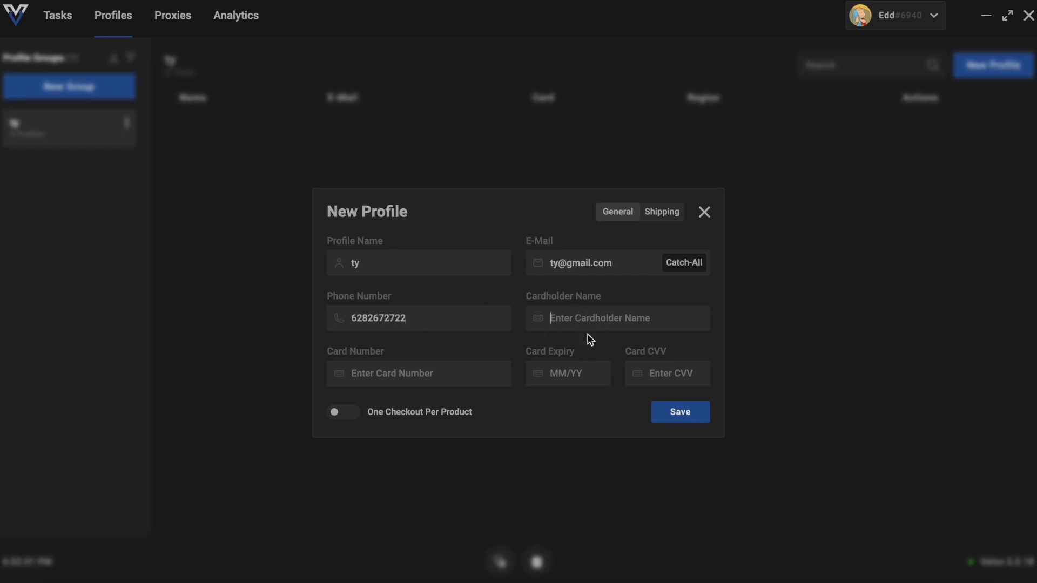
type("ty")
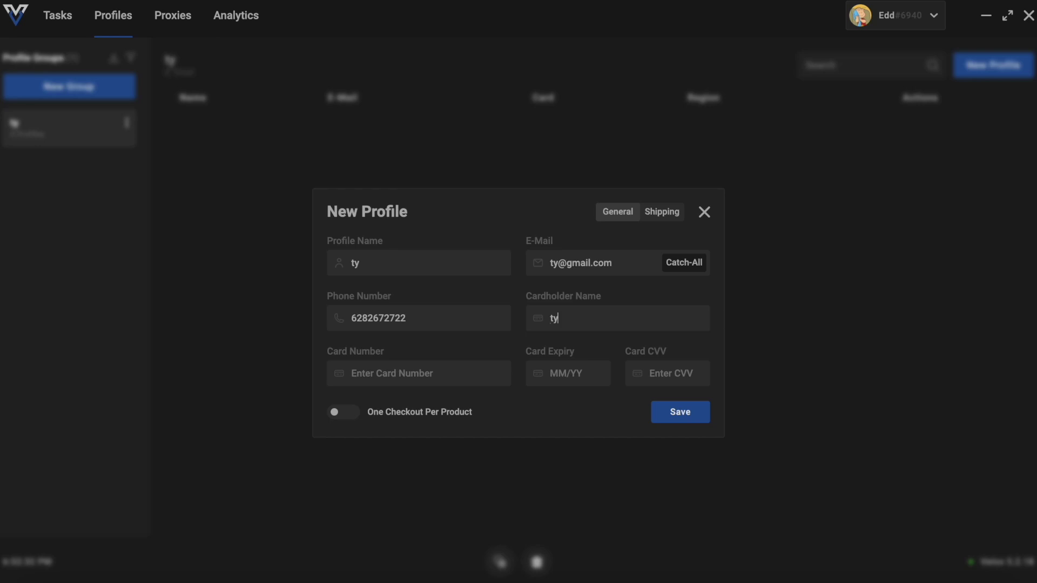
Enter the card number, expiry and security code, and enable One Checkout Per Product
left_click(467, 374)
type("728282882822")
left_click(556, 376)
type("02/22")
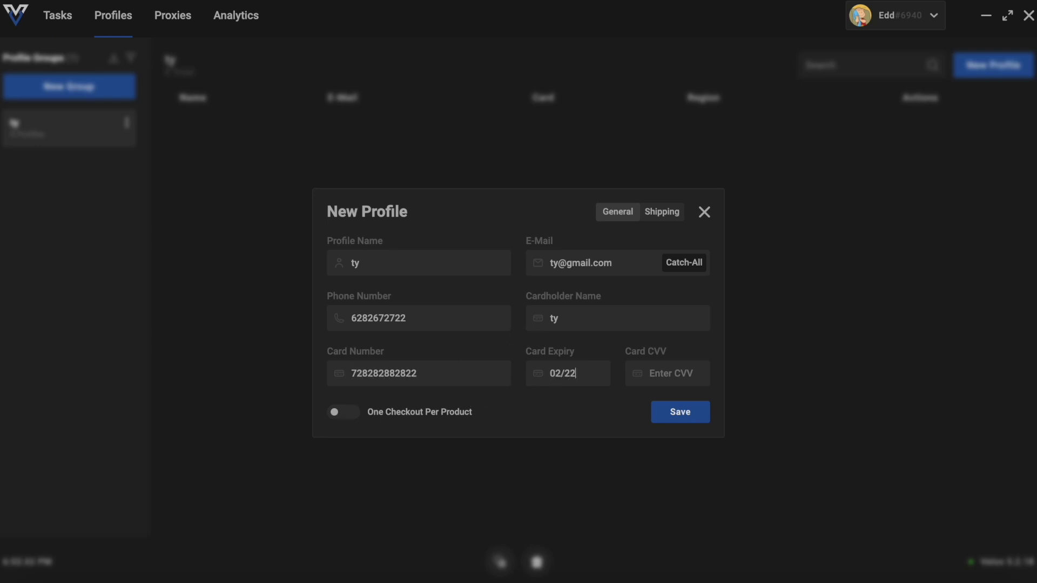
left_click(664, 382)
type("222")
left_click(345, 424)
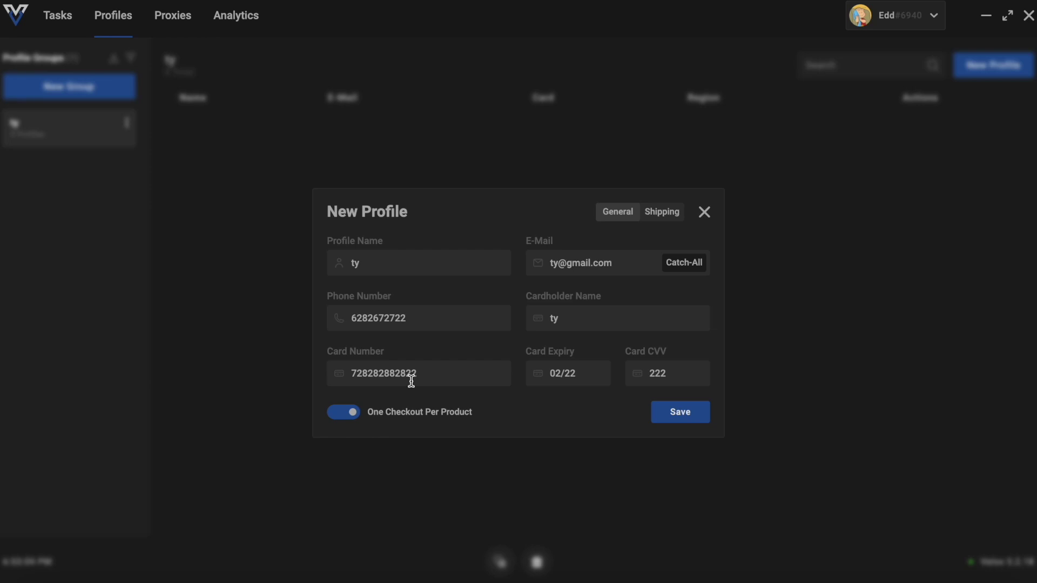
left_click(661, 212)
Generate random first and last names, then enter the street address, second line, city and ZIP
left_click(483, 233)
left_click(683, 234)
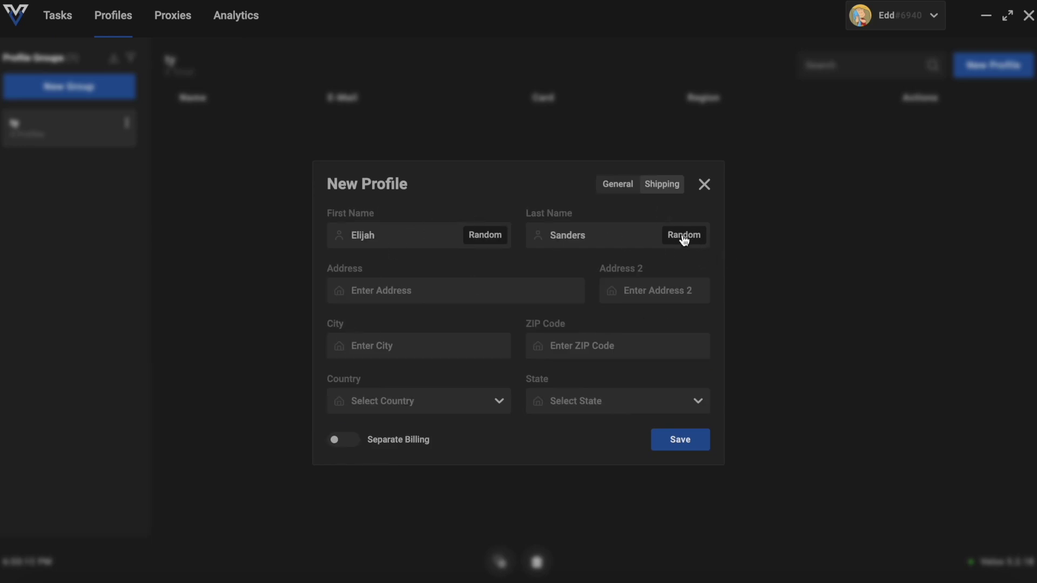
left_click(441, 301)
type("6762 Ave North")
key("BackSpace")
key("BackSpace")
key("BackSpace")
type("N")
left_click(661, 294)
type("floor 3")
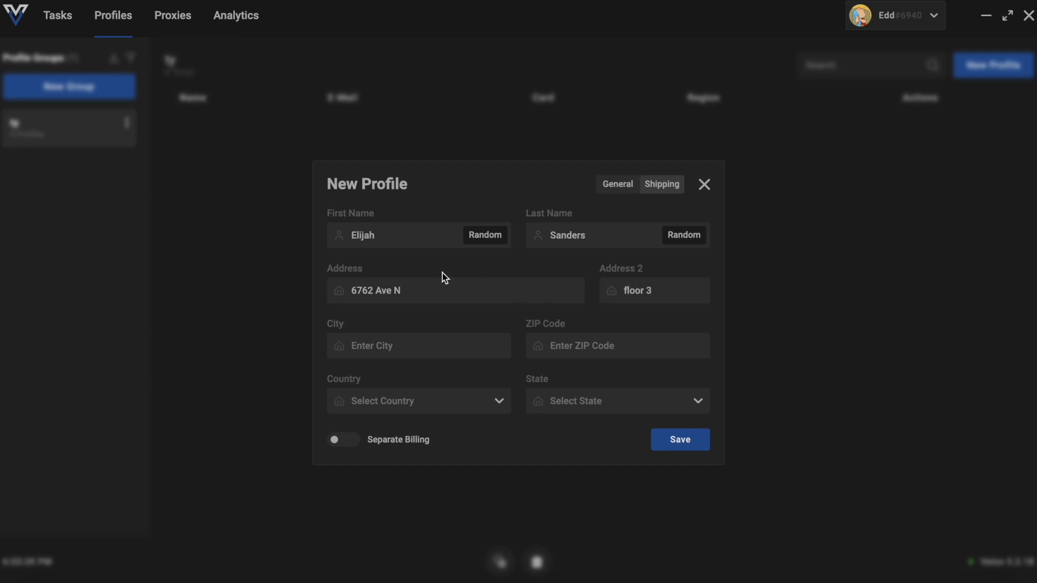
left_click(437, 346)
type("bedheh")
left_click(595, 345)
type("62762782")
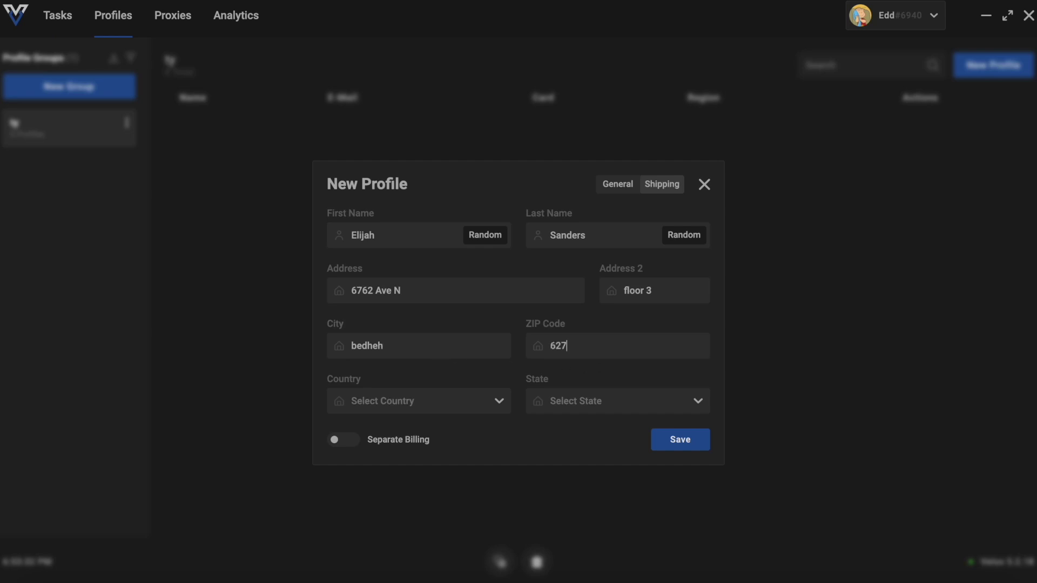
Set country United States and state Arizona, then save the profile
left_click(405, 412)
left_click(403, 449)
left_click(588, 401)
left_click(578, 494)
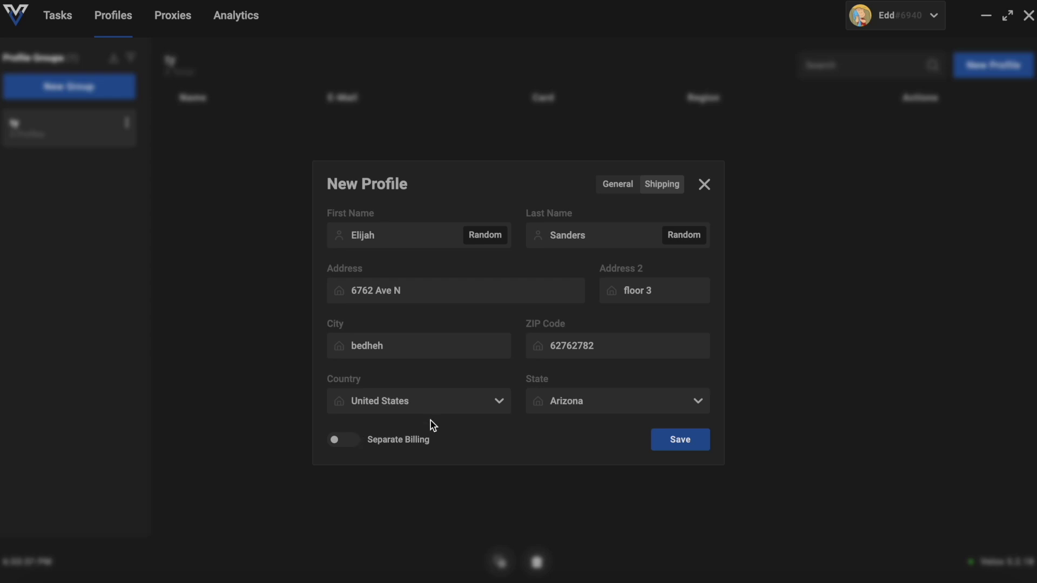
left_click(679, 444)
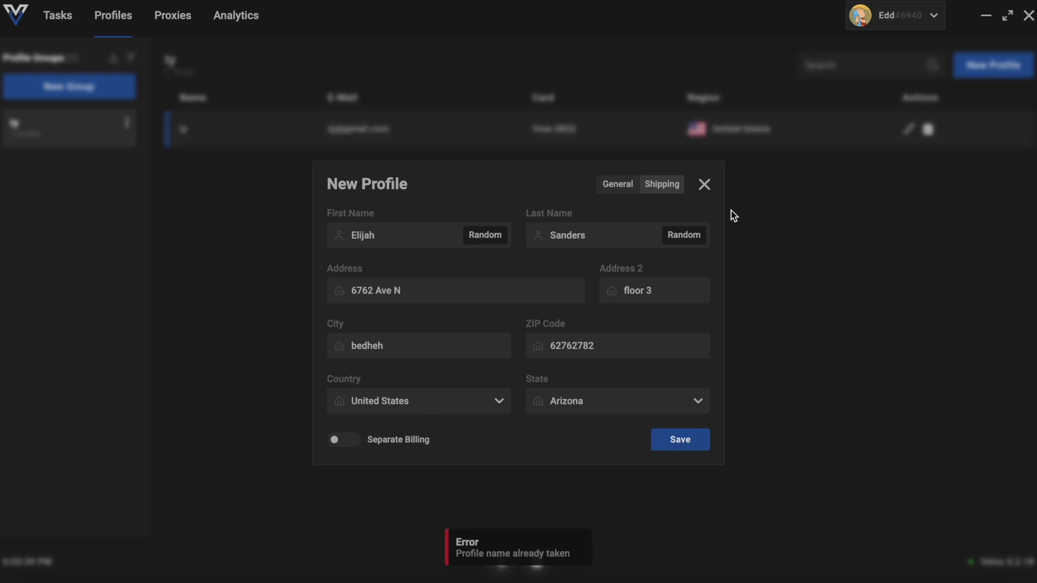
left_click(702, 185)
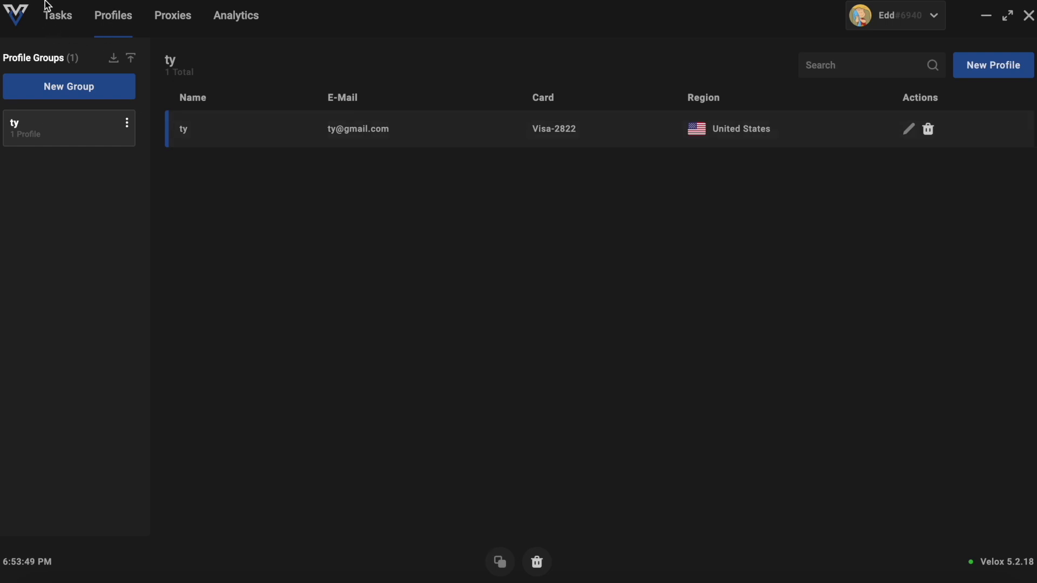
left_click(69, 24)
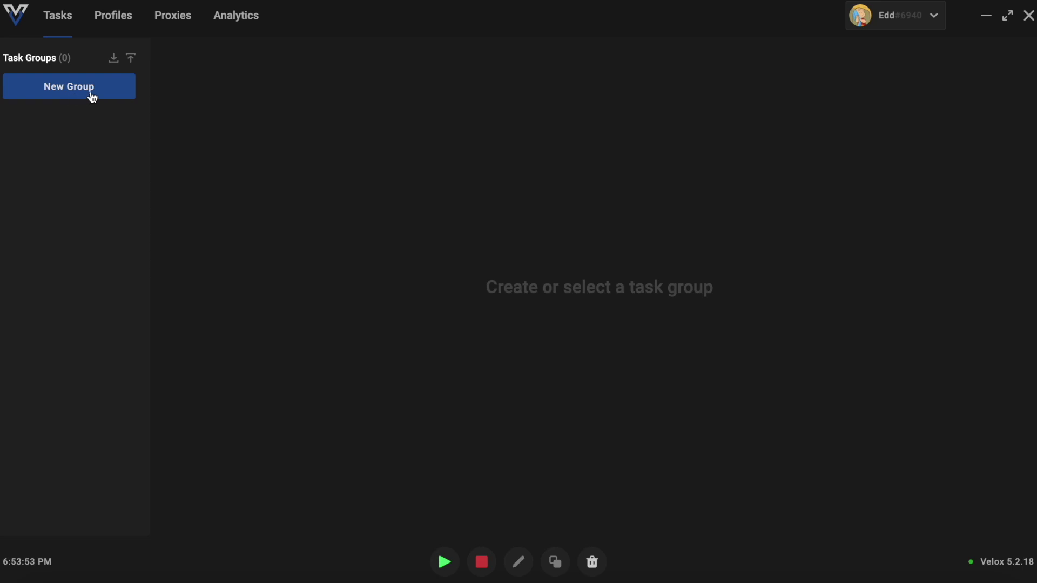
Create task group ty with Yeezy Supply default delays 3000, 3000 and 30000
left_click(66, 92)
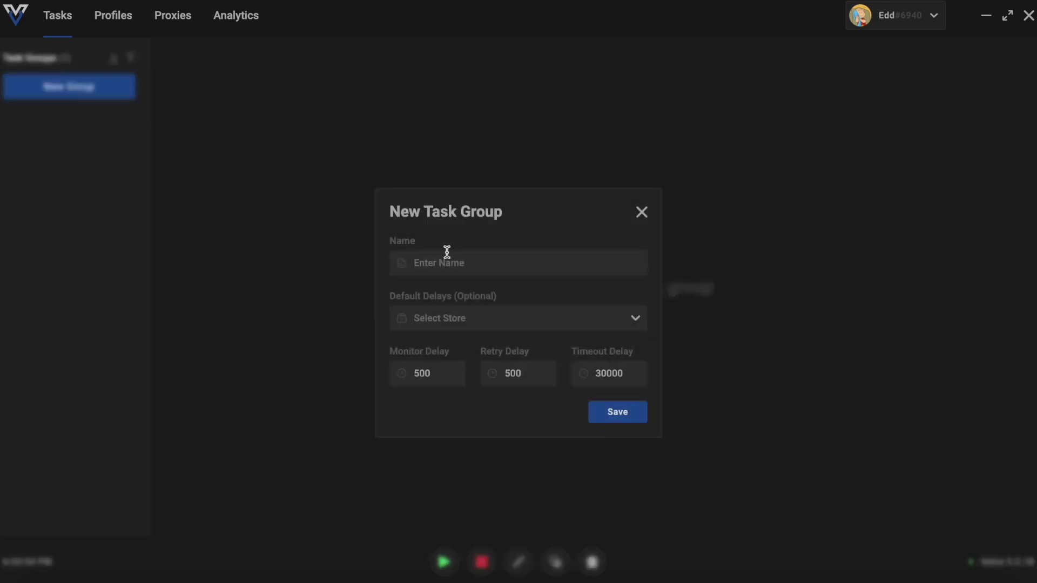
type("ty")
left_click(479, 327)
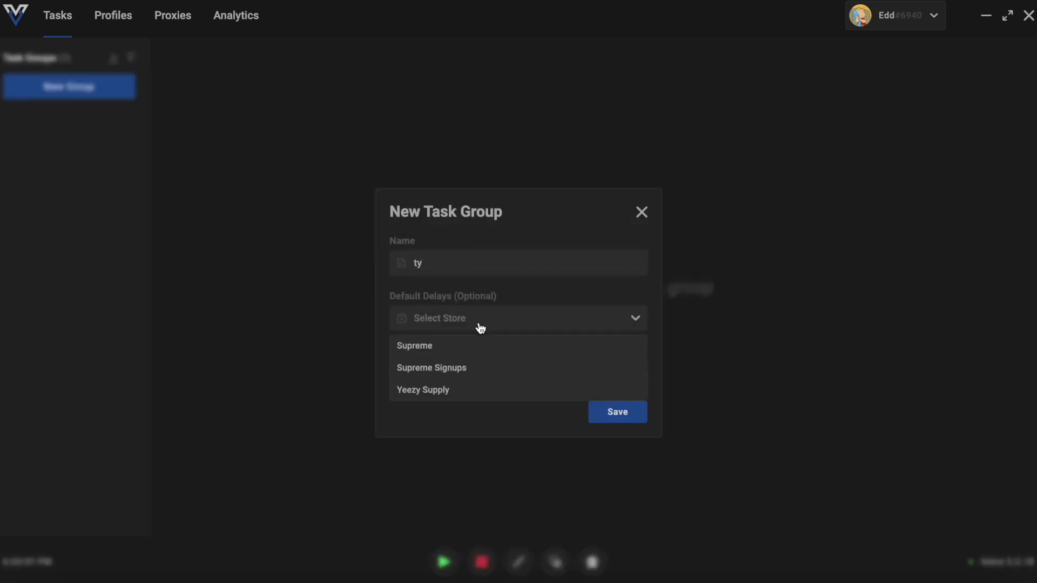
left_click(445, 391)
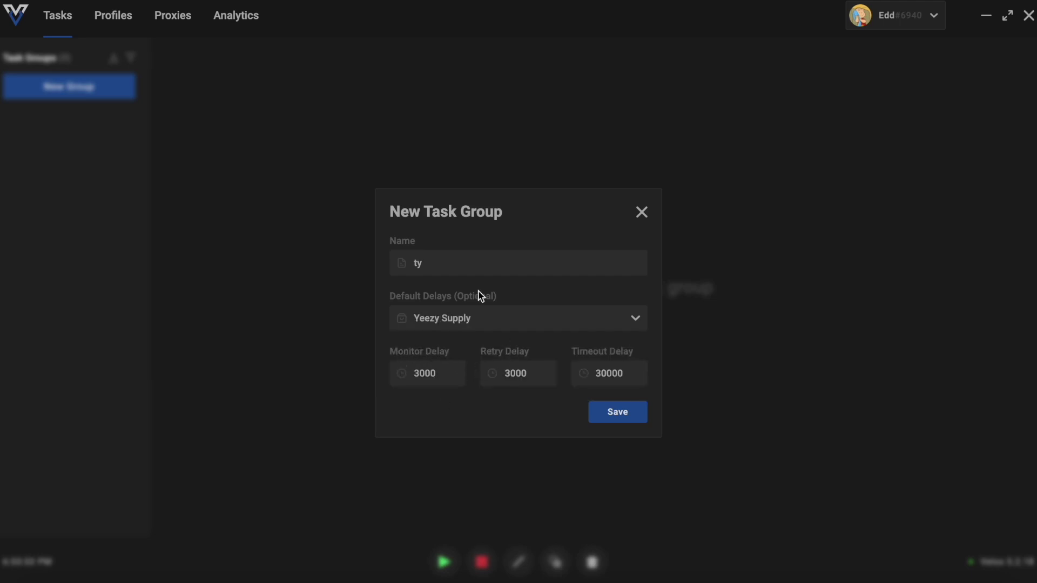
left_click(483, 324)
left_click(481, 346)
left_click(547, 323)
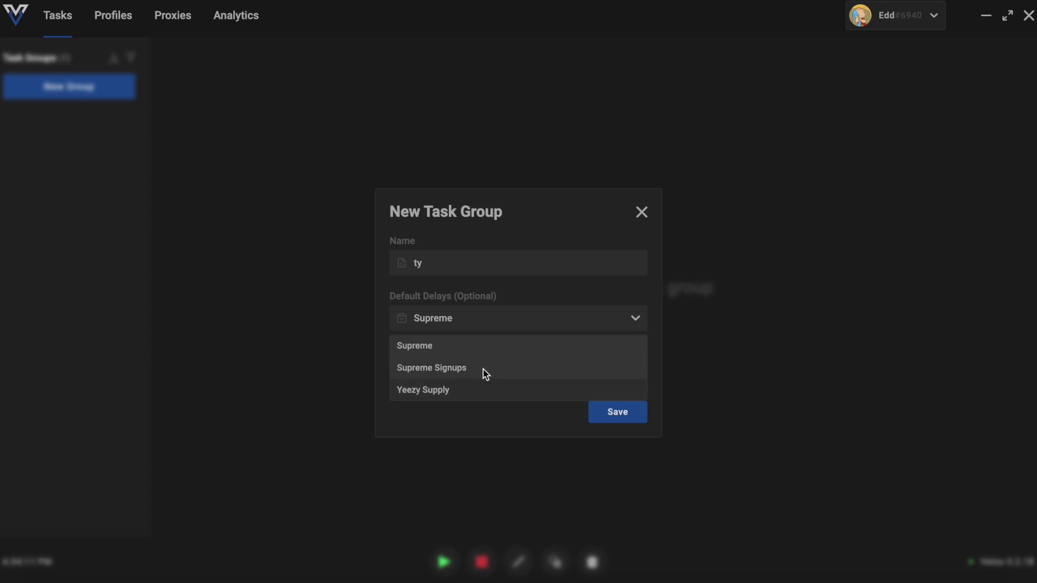
left_click(446, 393)
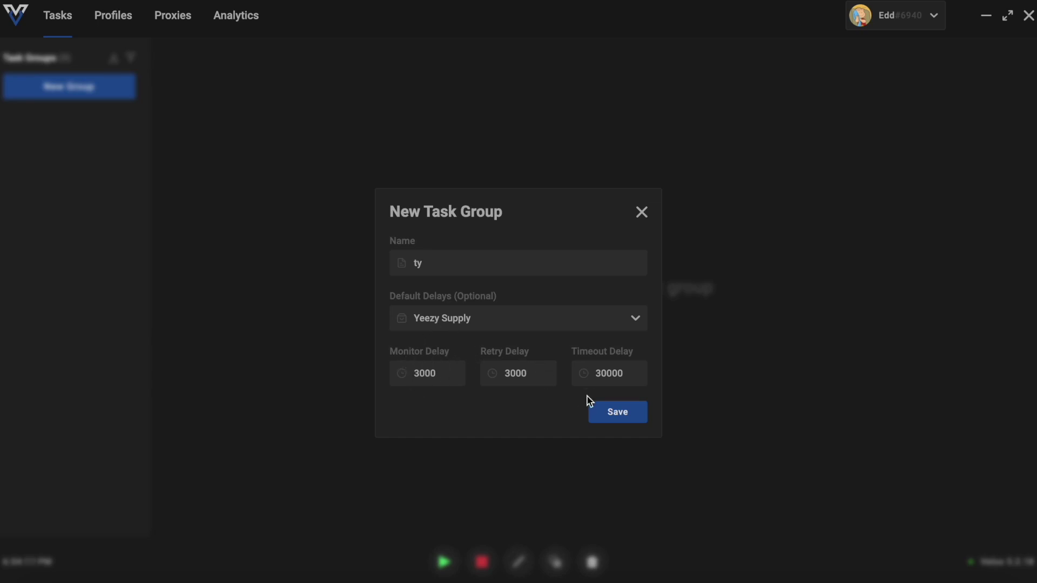
left_click(615, 416)
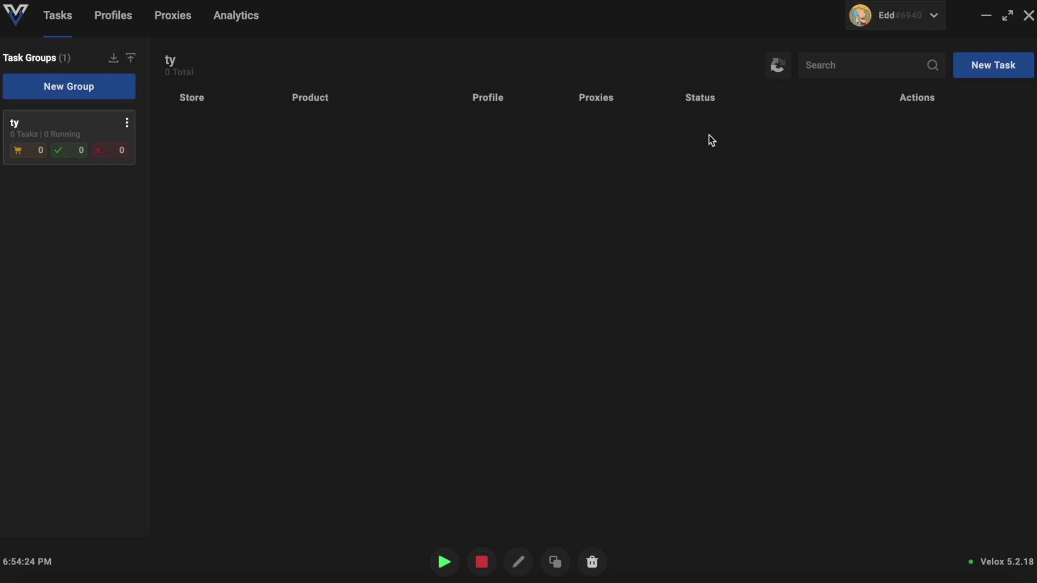
Start a new Yeezy Supply task with product code gd872828
left_click(1003, 68)
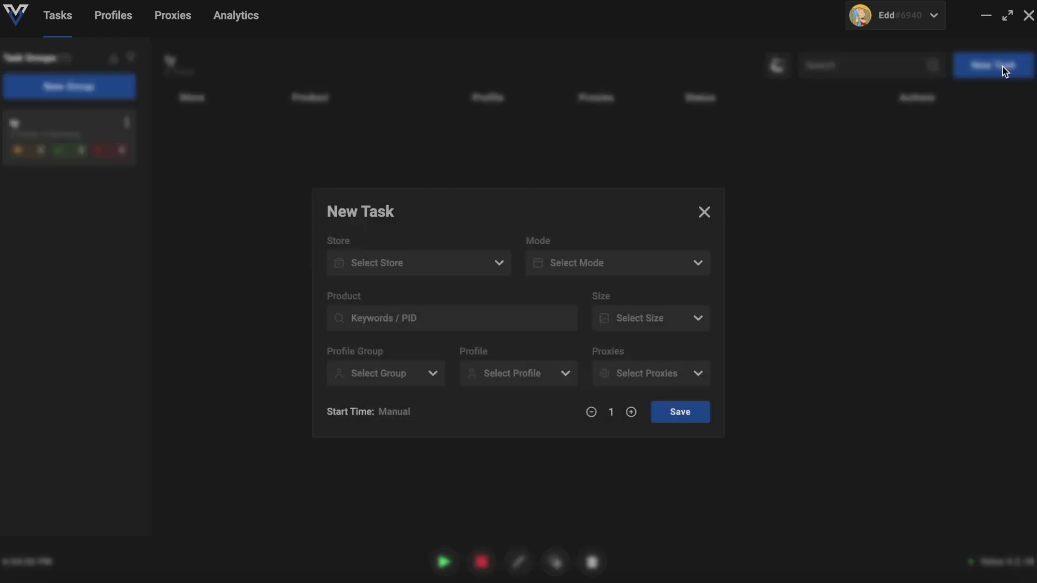
left_click(479, 267)
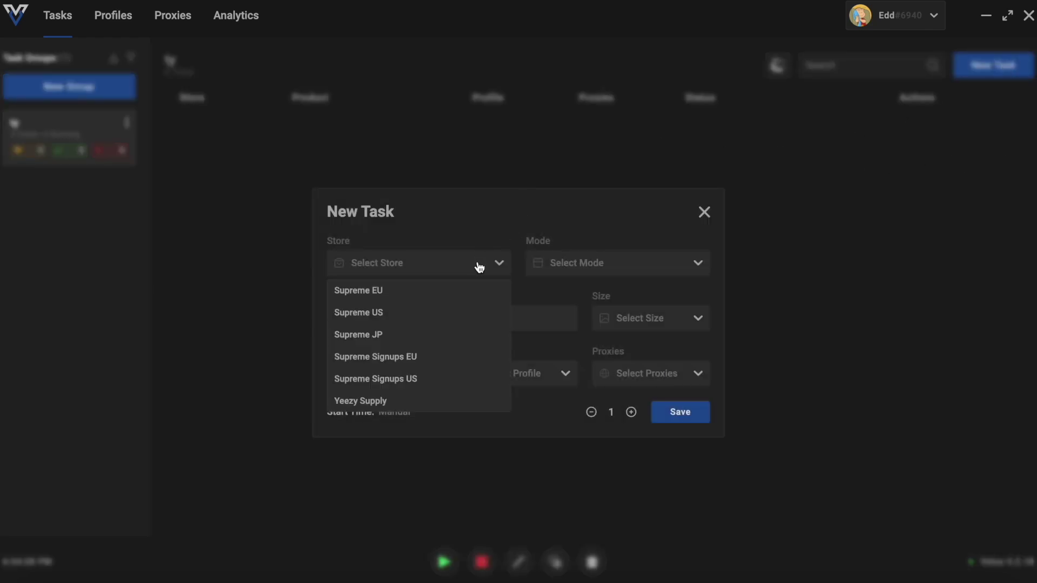
left_click(415, 399)
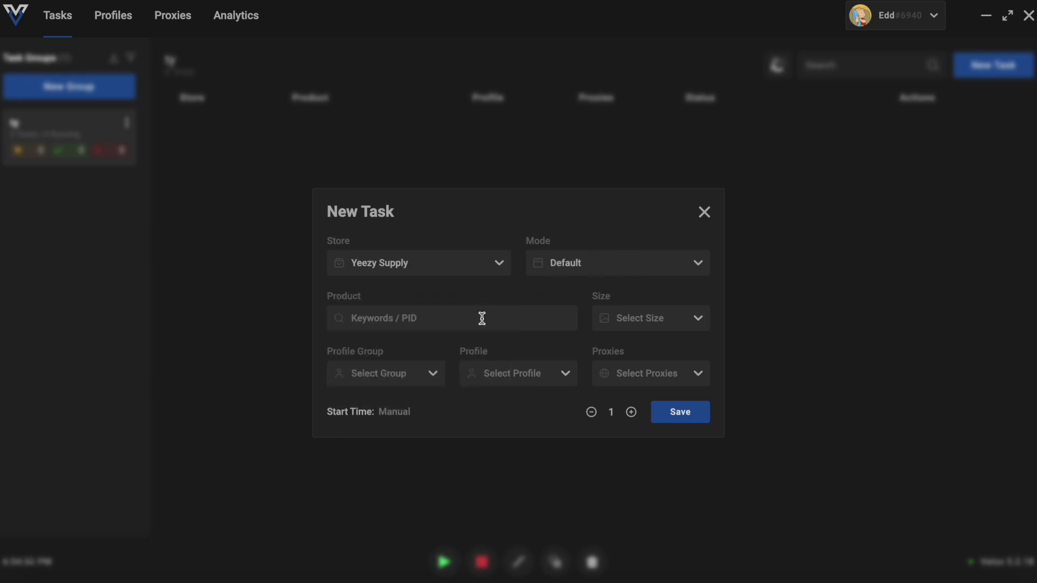
left_click(451, 324)
type("gd8838")
key("BackSpace")
key("BackSpace")
key("BackSpace")
key("BackSpace")
key("BackSpace")
key("BackSpace")
type("sho")
key("BackSpace")
key("BackSpace")
key("BackSpace")
type("r")
key("ctrl+v")
key("ctrl+a")
type("g")
Set size to Random and choose the ty profile group and ty profile
left_click(628, 329)
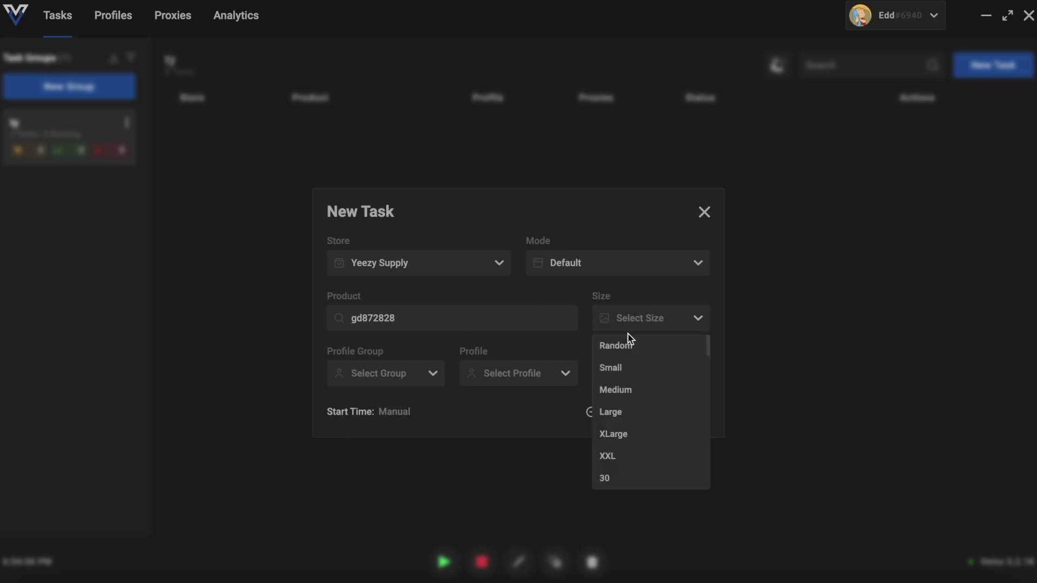
left_click(627, 349)
left_click(665, 331)
left_click_drag(708, 349, 696, 307)
left_click(693, 320)
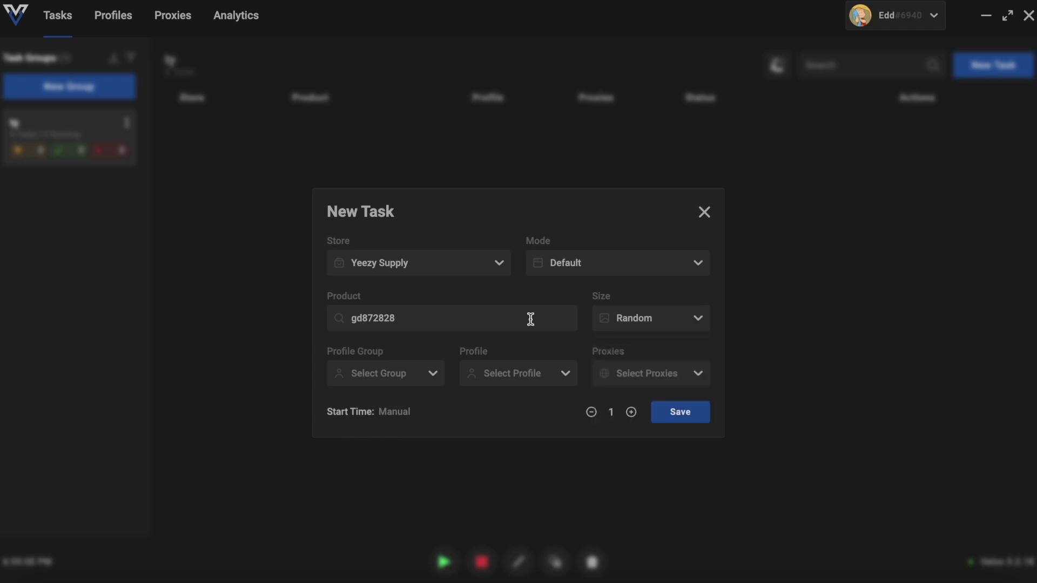
left_click(404, 377)
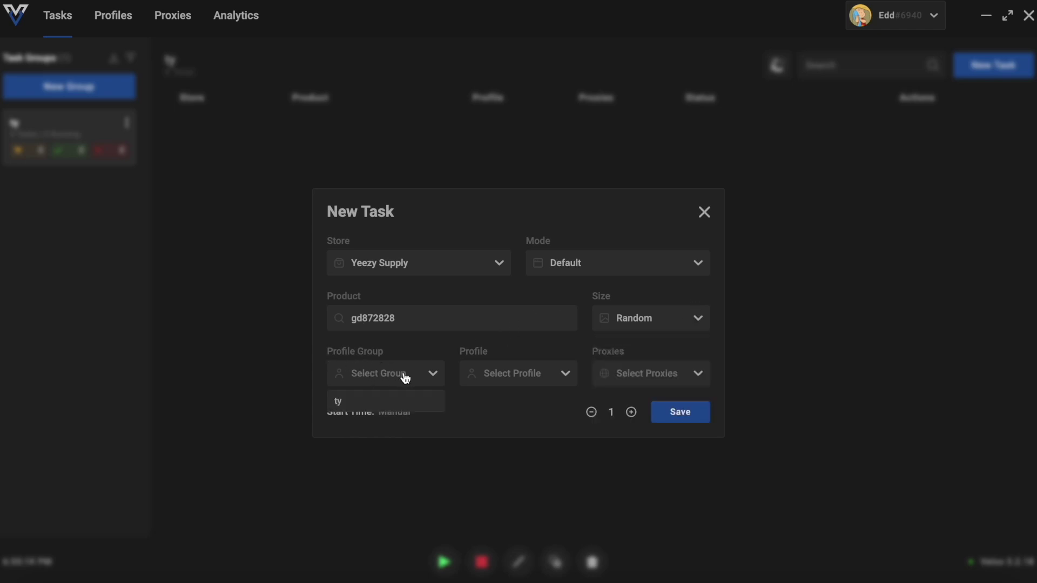
left_click(378, 400)
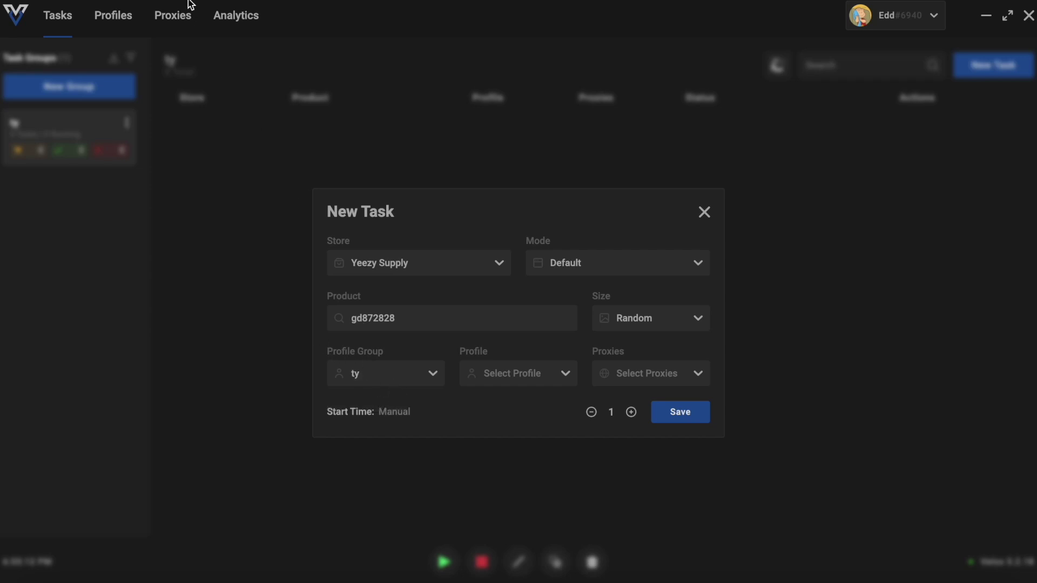
left_click(507, 377)
left_click(497, 423)
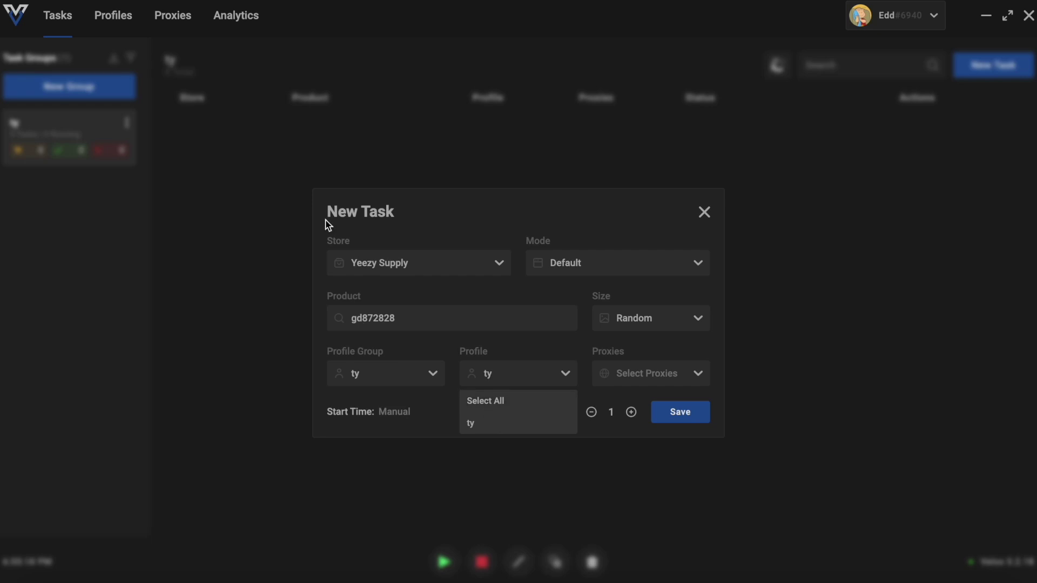
Leave the proxy empty and save, creating 11 Yeezy Supply tasks
left_click(648, 380)
left_click(632, 403)
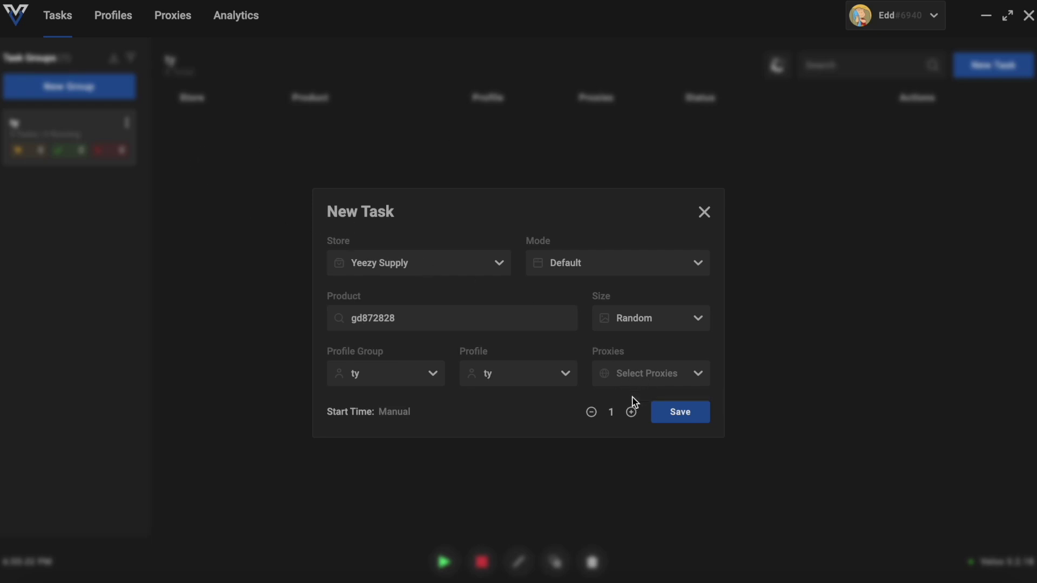
left_click(660, 367)
left_click(632, 404)
left_click(677, 422)
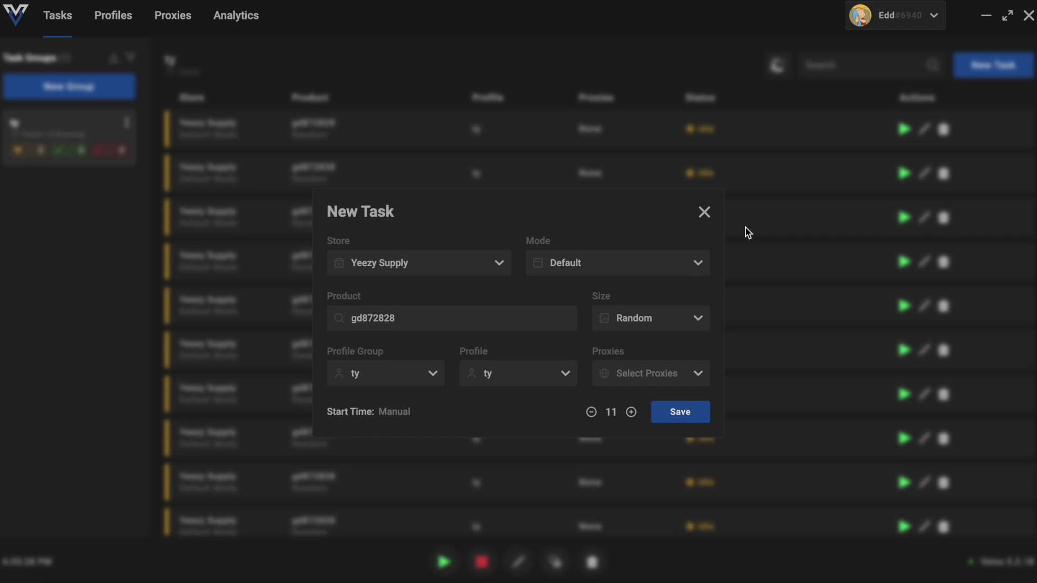
left_click(703, 217)
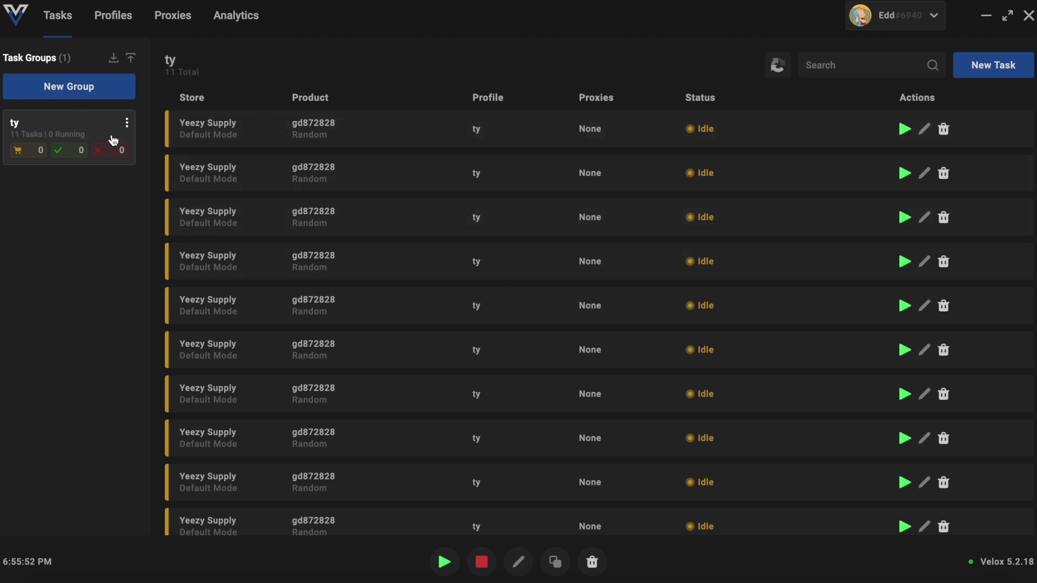
left_click(174, 20)
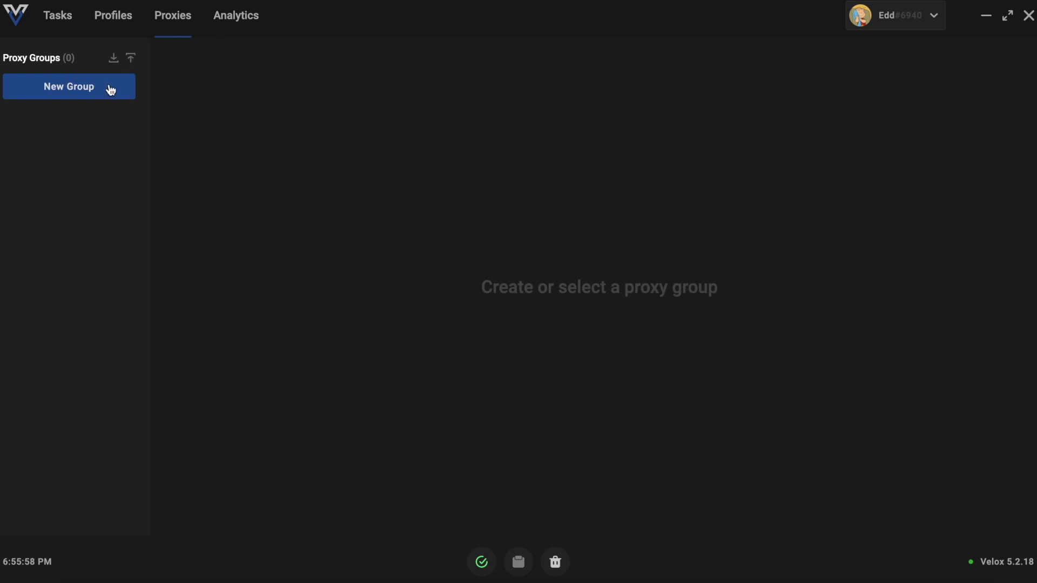
Create a proxy group named ty with its store set to Yeezy Supply
left_click(81, 92)
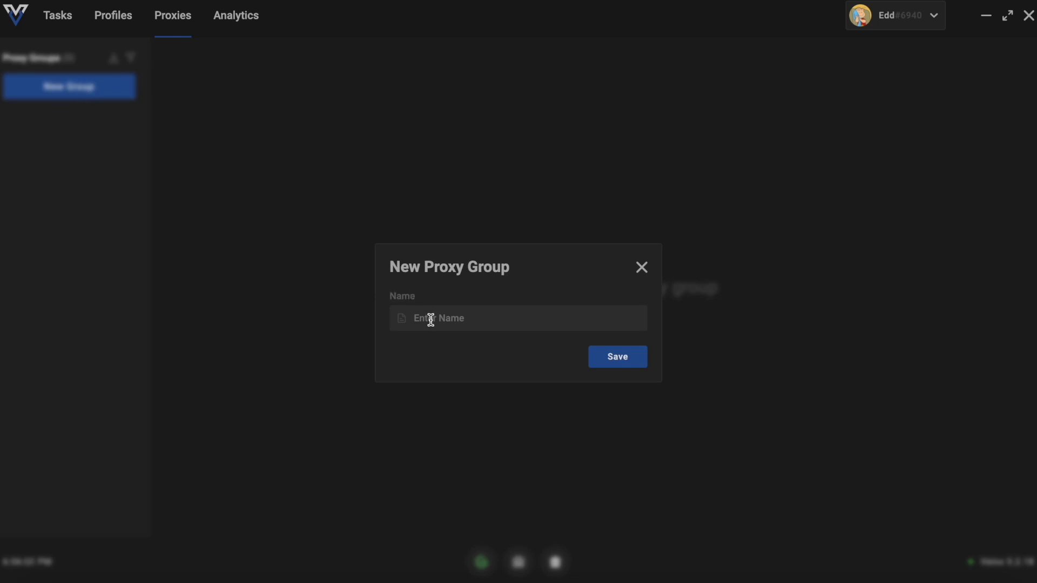
type("tyu")
left_click(629, 356)
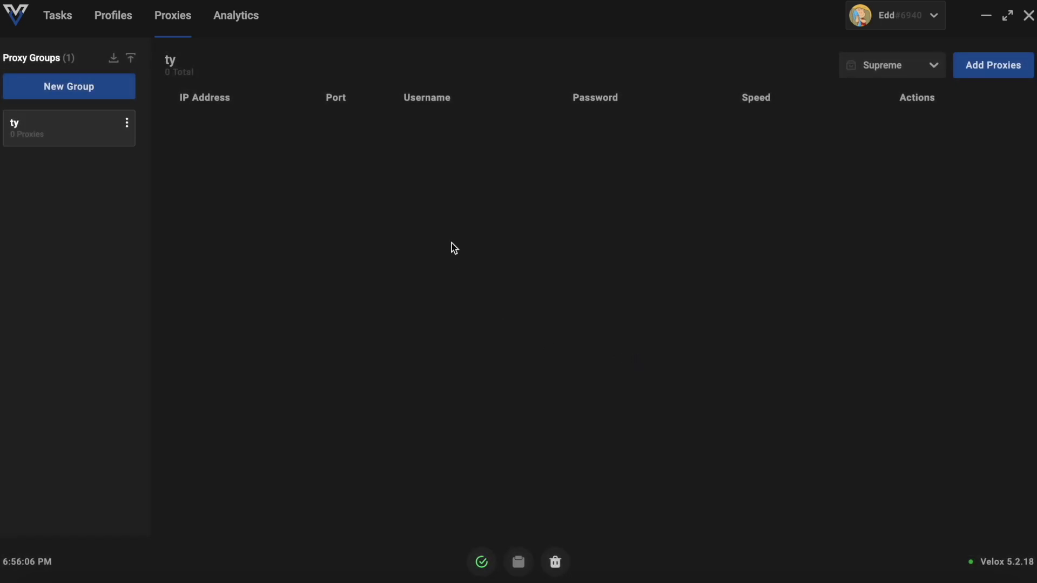
left_click(900, 69)
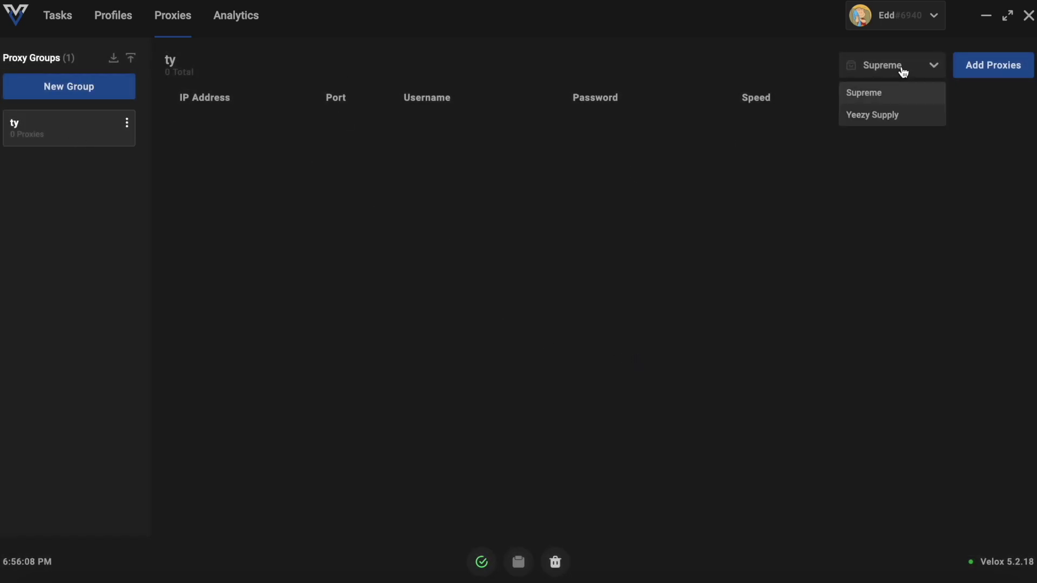
left_click(884, 114)
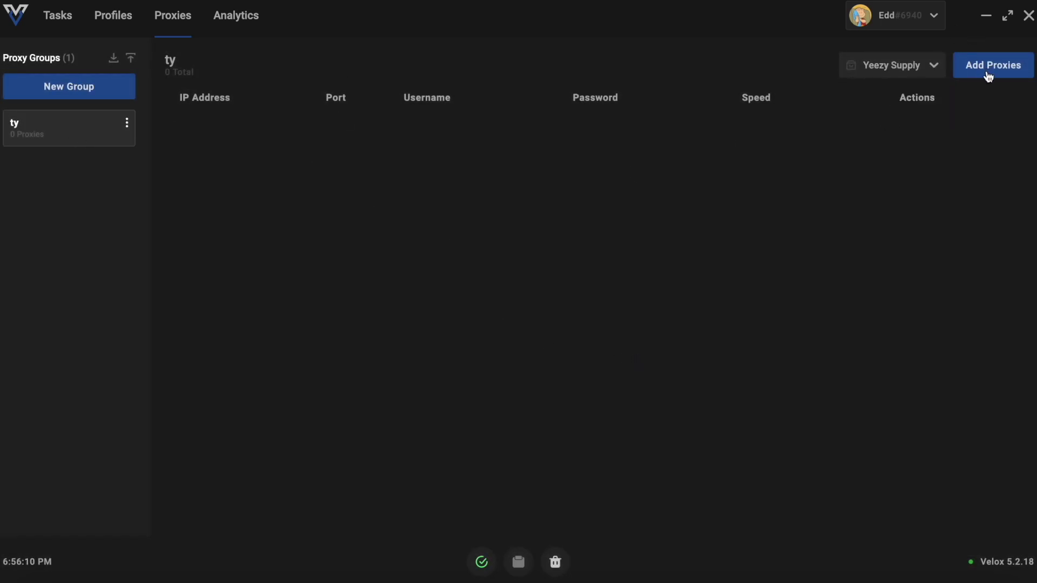
Save the Add Proxies form, leaving the ty proxy group with 0 proxies
left_click(978, 76)
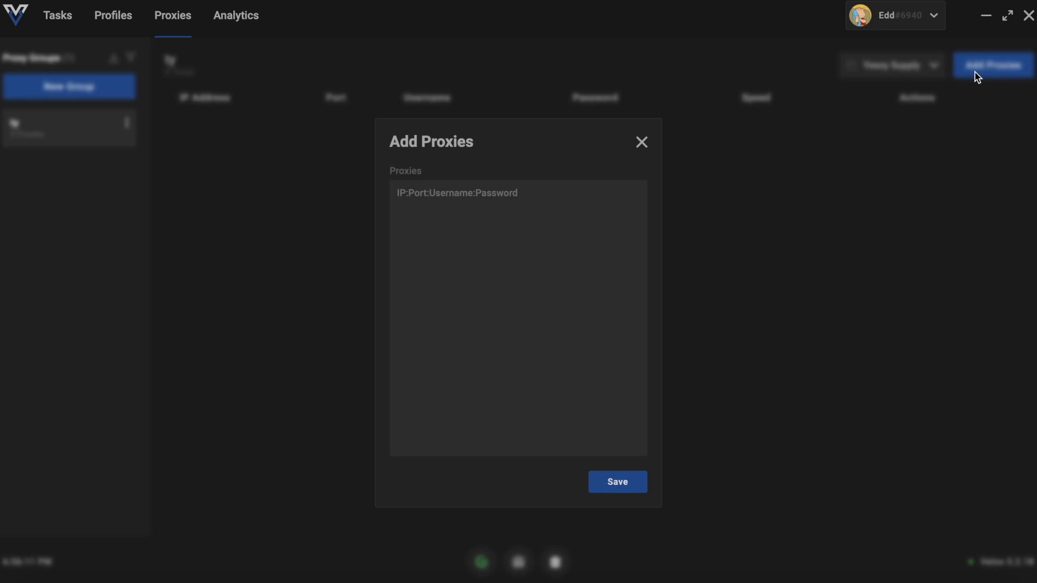
left_click(543, 198)
type("uhuhl")
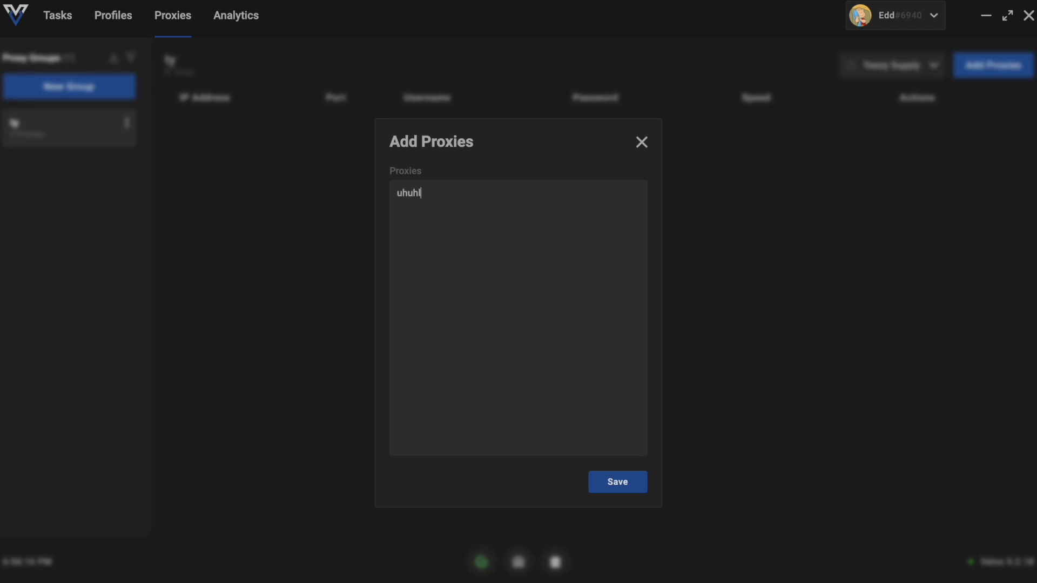
key("BackSpace")
key("BackSpace")
key("BackSpace")
key("BackSpace")
key("BackSpace")
key("BackSpace")
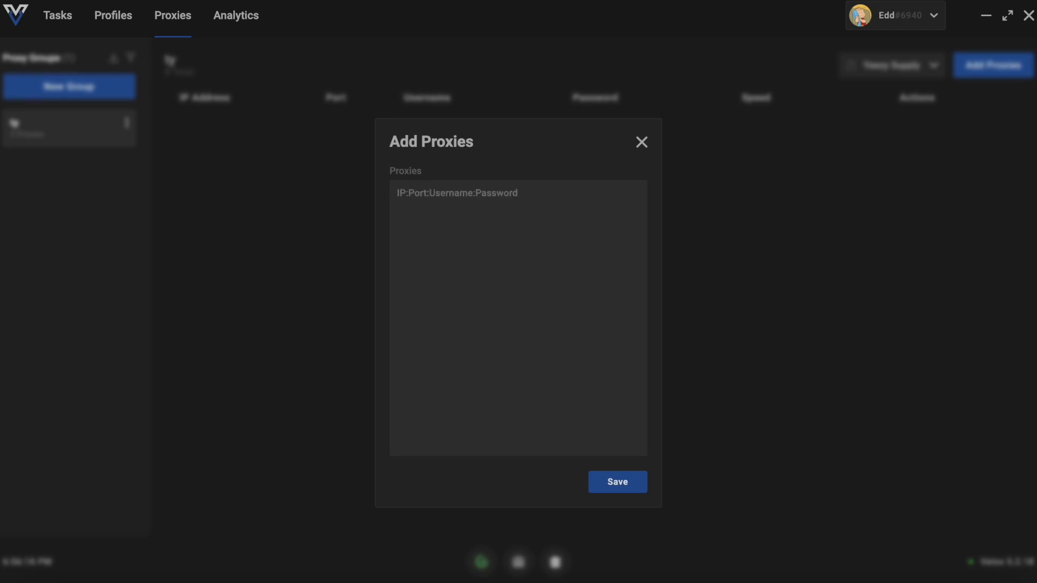
type("sds")
left_click(618, 484)
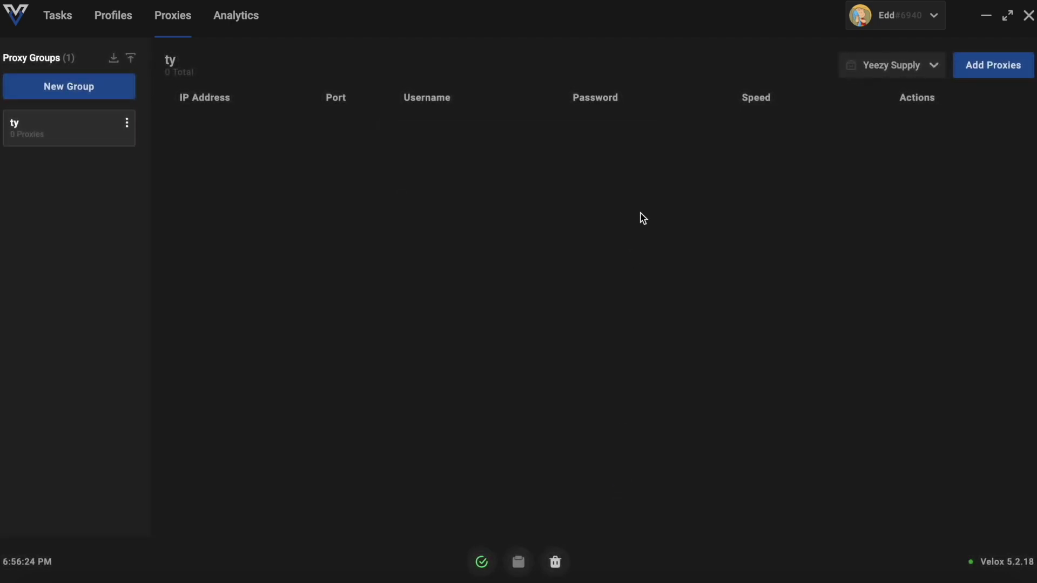
left_click(46, 131)
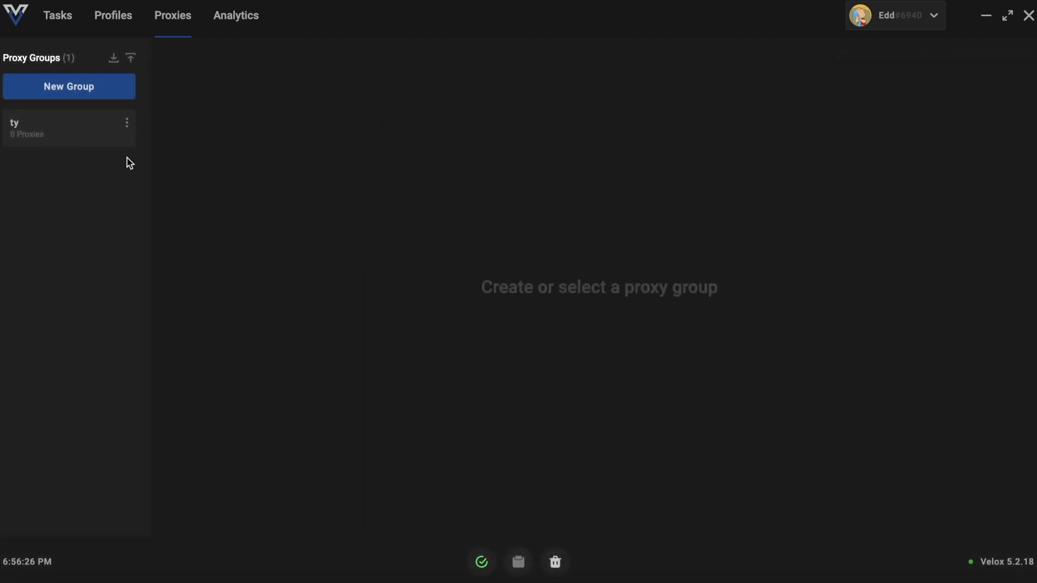
left_click(56, 16)
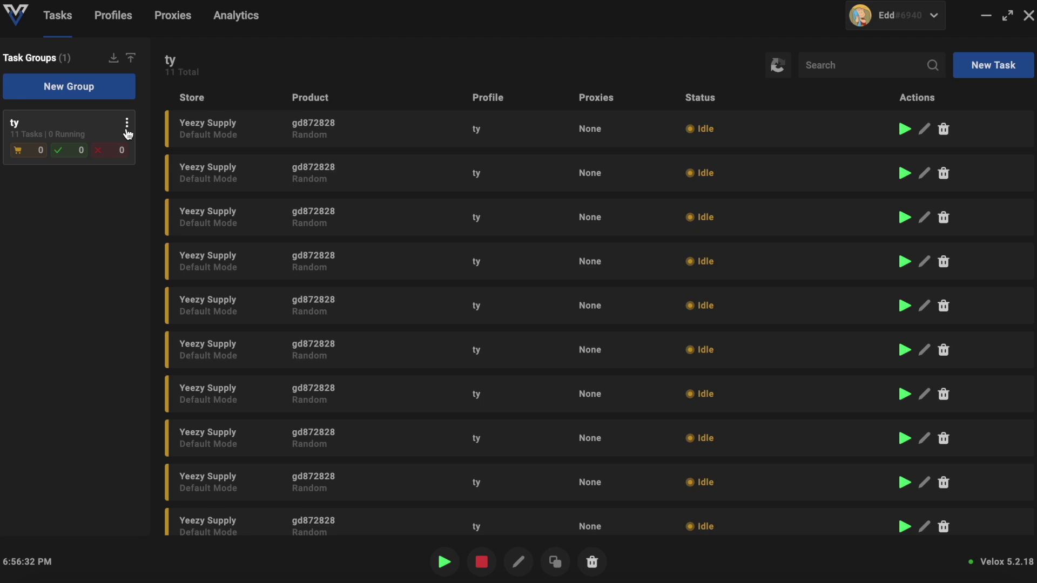
Create task group thsj with Yeezy Supply default delays and open its empty task list
left_click(111, 84)
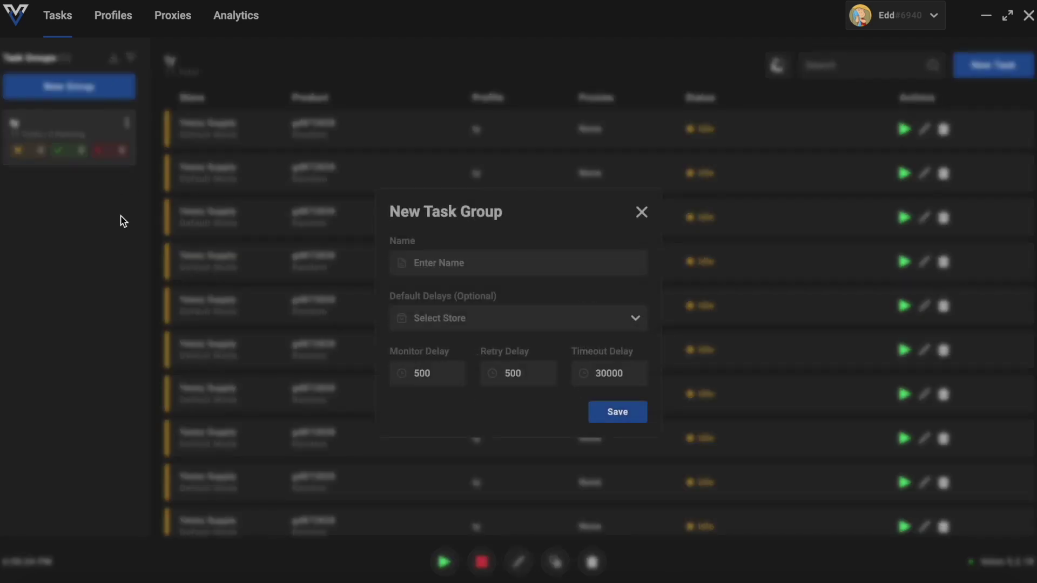
left_click(463, 273)
type("t")
left_click(491, 319)
left_click(455, 391)
left_click(617, 416)
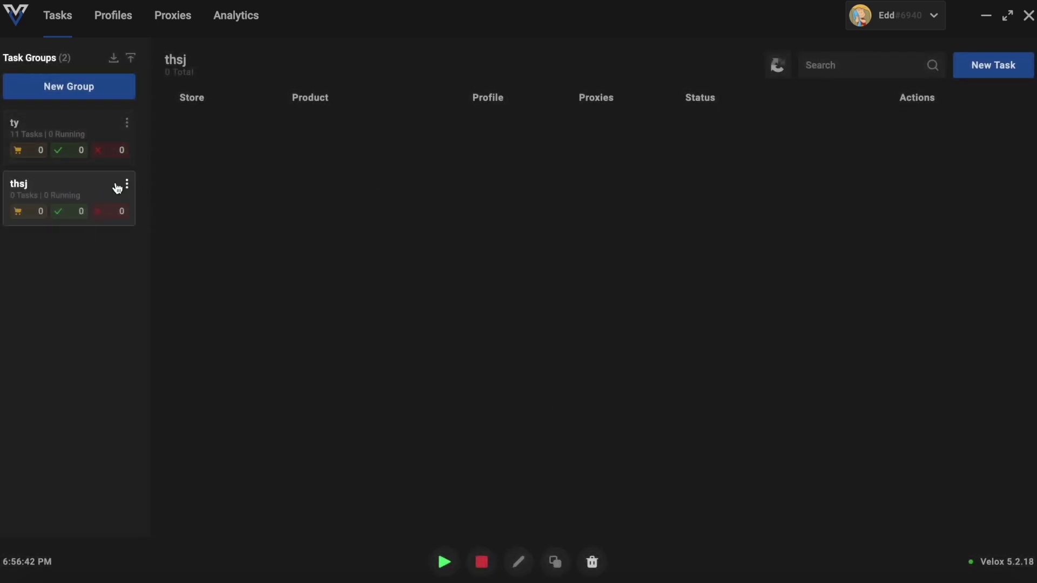
left_click(72, 142)
left_click(77, 186)
left_click(103, 26)
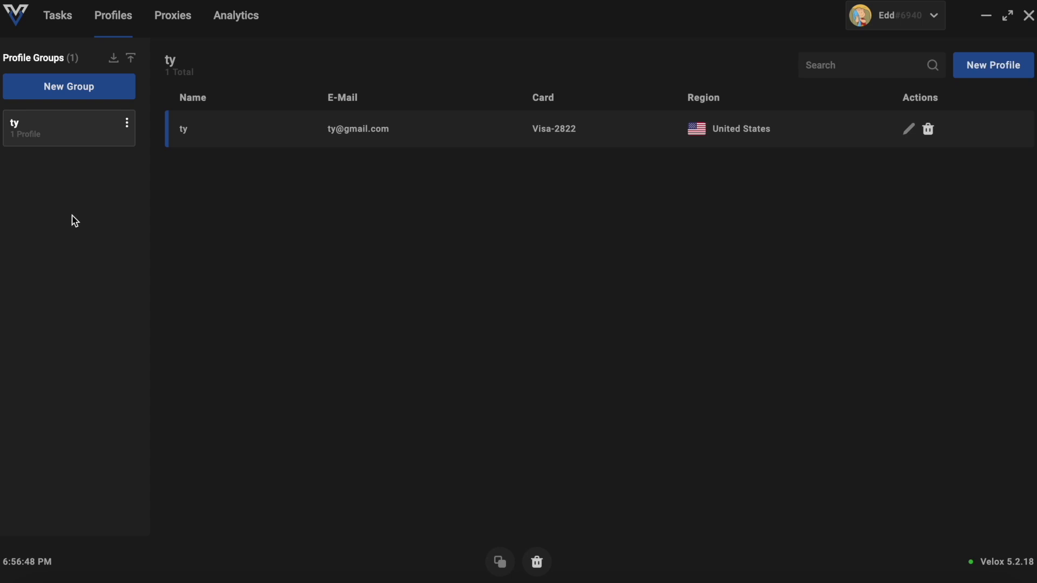
Create a profile group named hsj and start a new profile in it
left_click(89, 89)
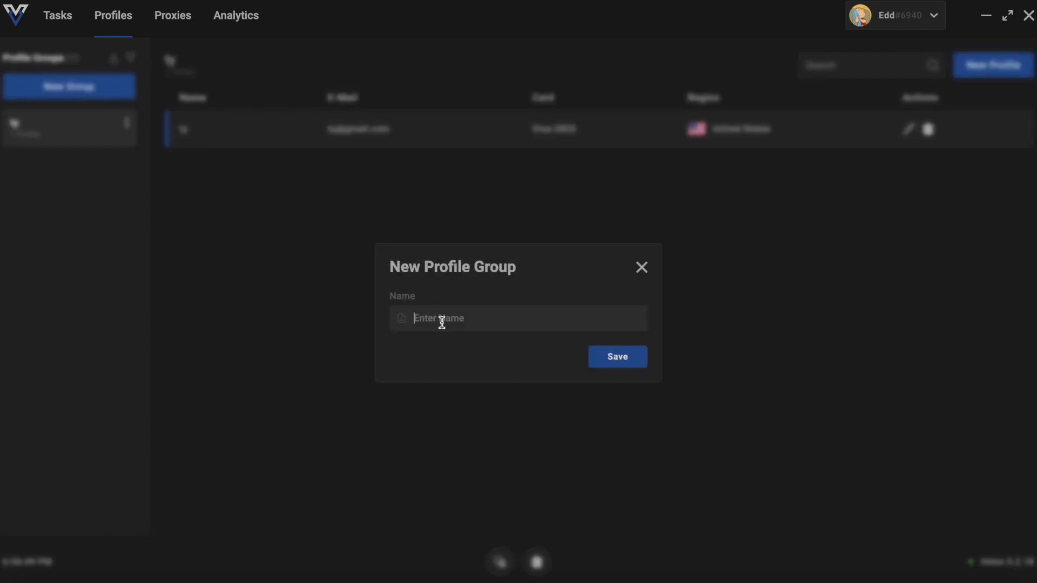
type("hsj")
left_click(613, 366)
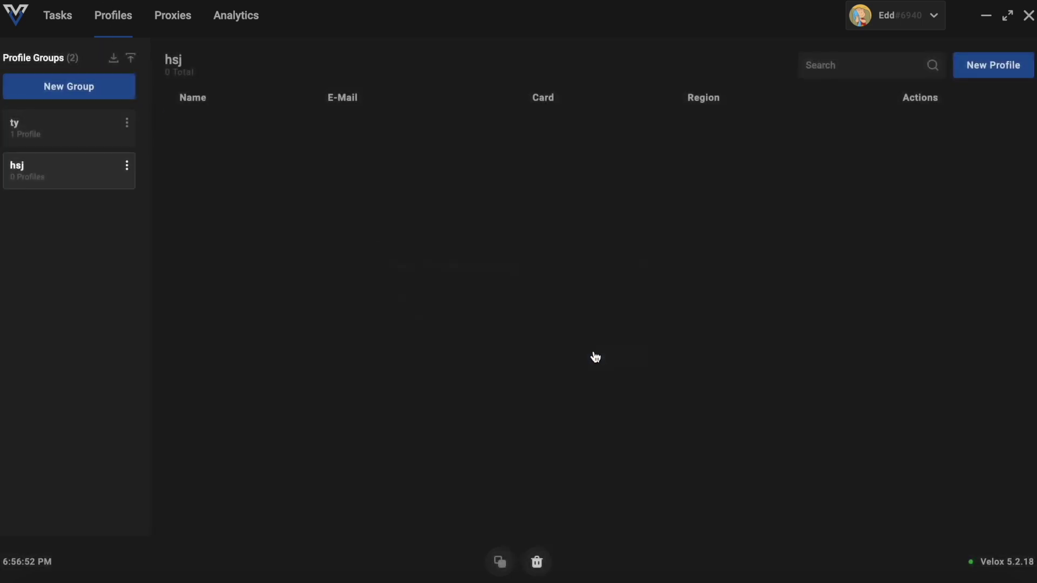
left_click(106, 168)
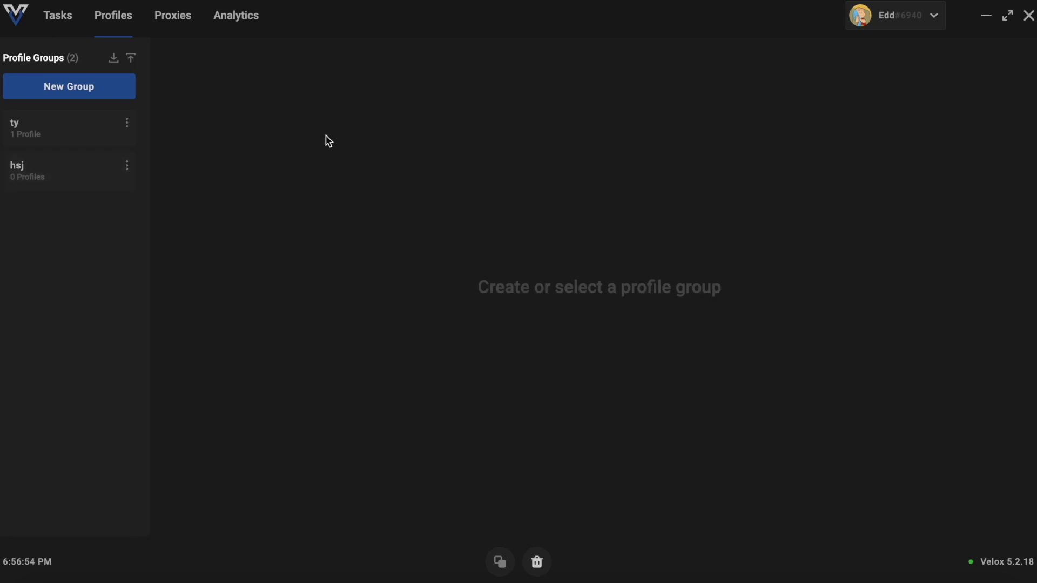
left_click(39, 174)
left_click(999, 73)
left_click(716, 108)
left_click(1026, 67)
Enter the profile name hh, the phone number and the cardholder name
left_click(407, 263)
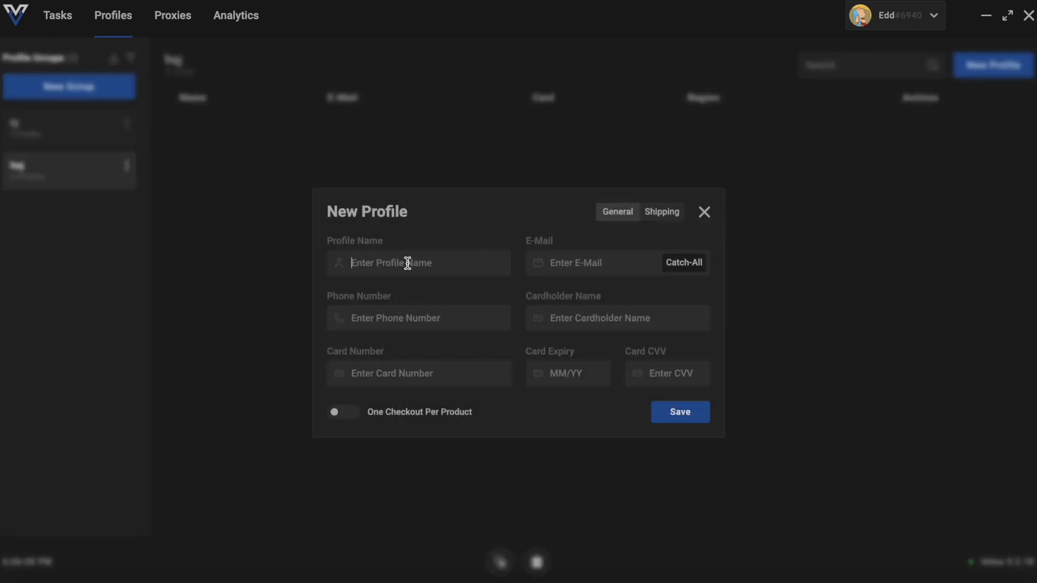
type("hh")
type("h78s8s")
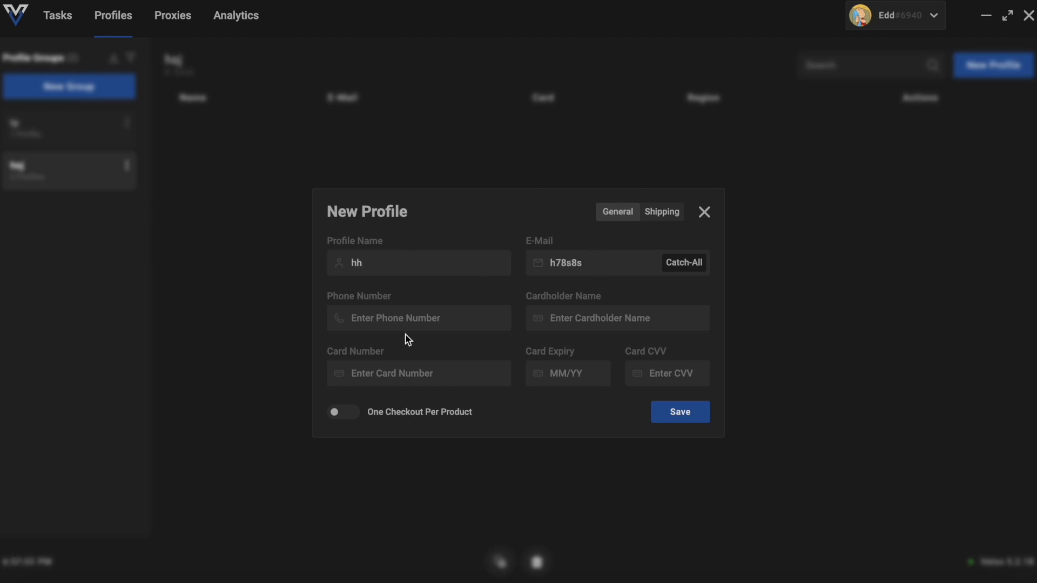
left_click(387, 311)
type("808082")
left_click(598, 323)
type("92928")
Enter the card number, expiry and CVV, and enable One Checkout Per Product
left_click(440, 377)
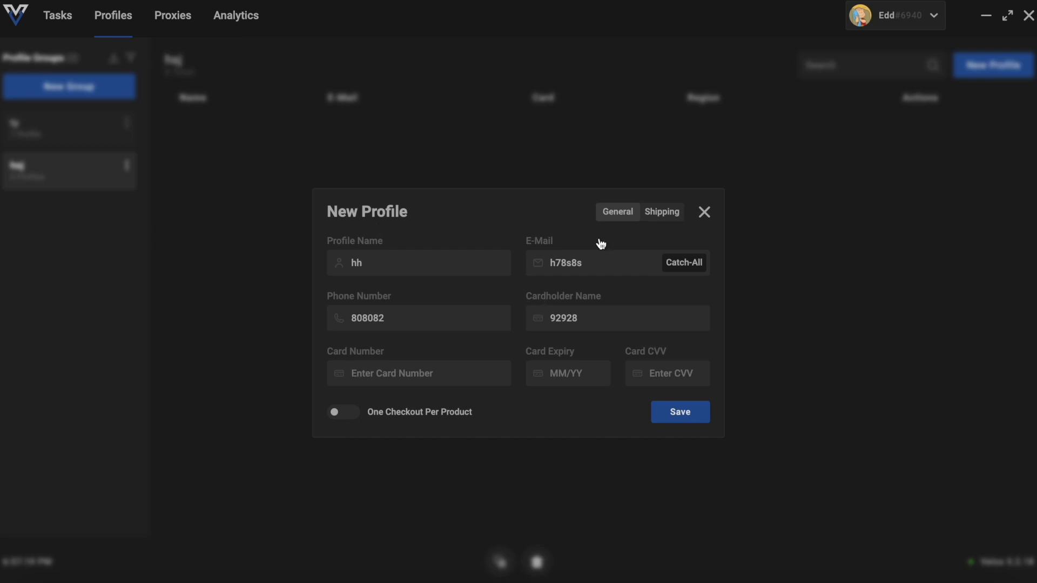
type("2727 32")
left_click(600, 373)
type("03/22")
left_click(659, 380)
type("3223")
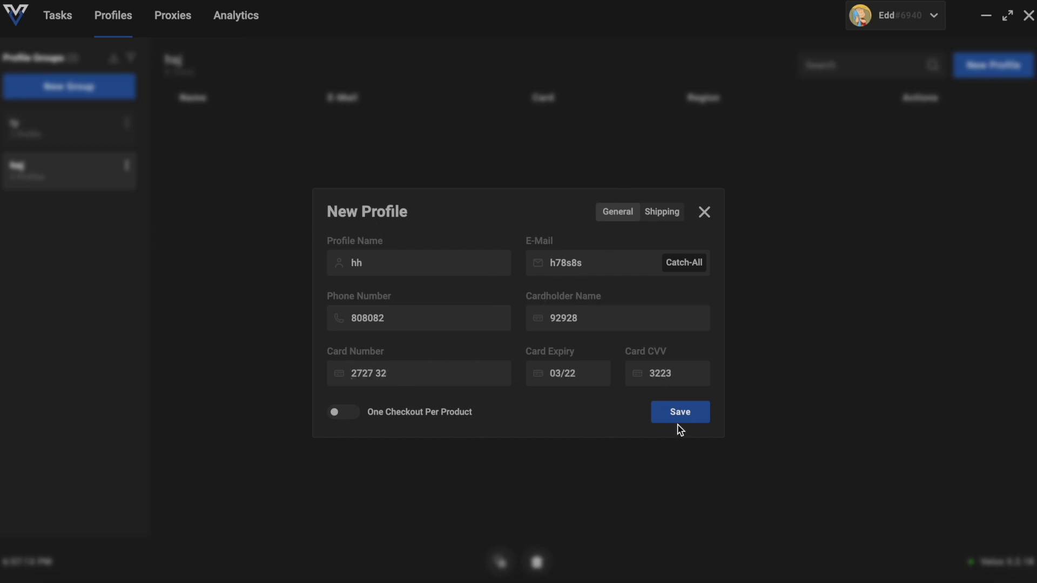
left_click(341, 412)
left_click(691, 416)
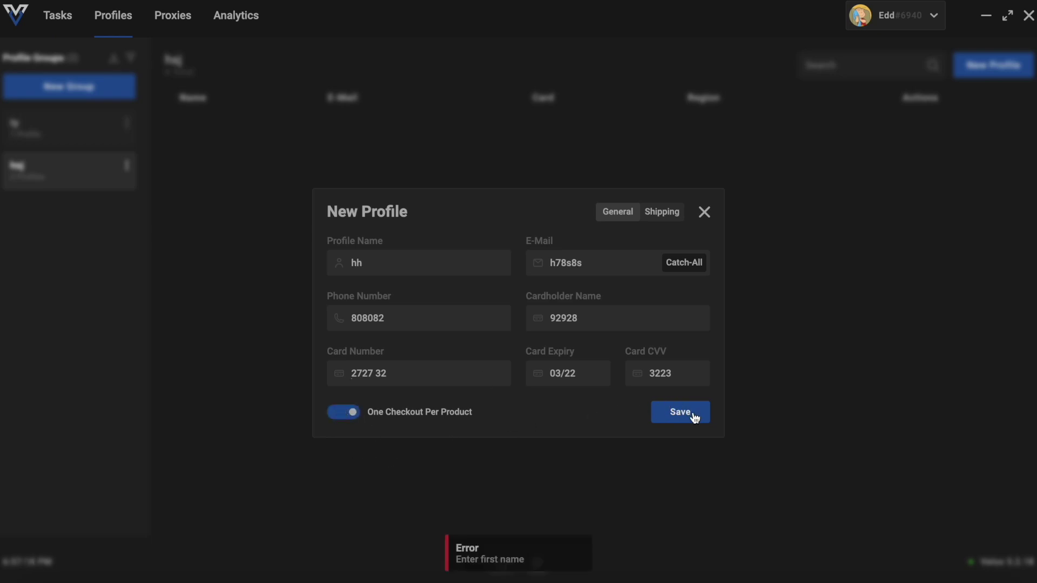
Generate random shipping names and enter the street address, second line, city and ZIP
left_click(660, 214)
left_click(486, 239)
left_click(684, 235)
left_click(403, 292)
type("3eqdad")
left_click(622, 289)
type("sad")
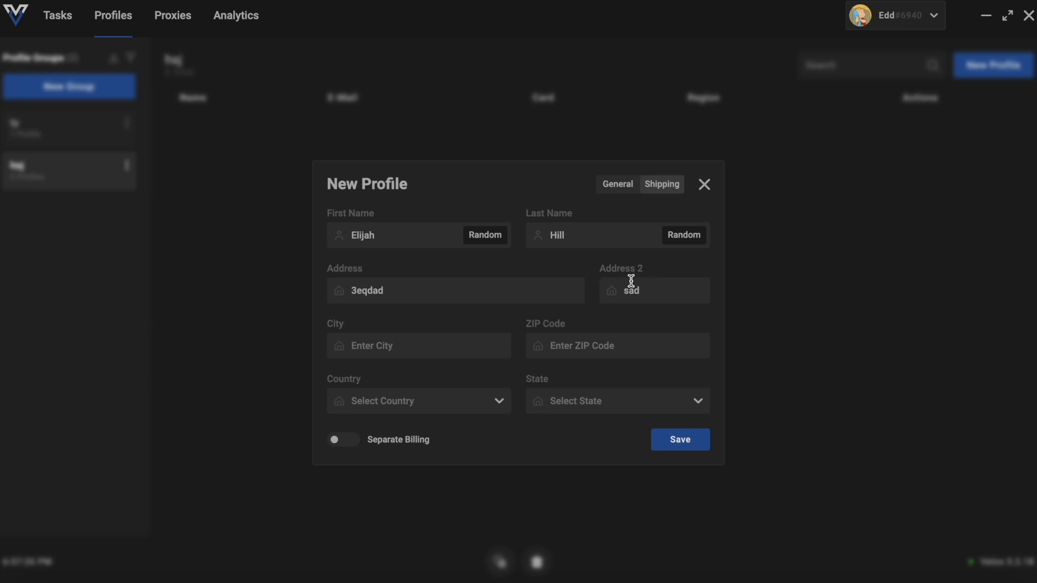
left_click(463, 337)
type("ds")
left_click(620, 347)
type("dss")
Set country United States and state Alaska, then save the hh profile
left_click(410, 404)
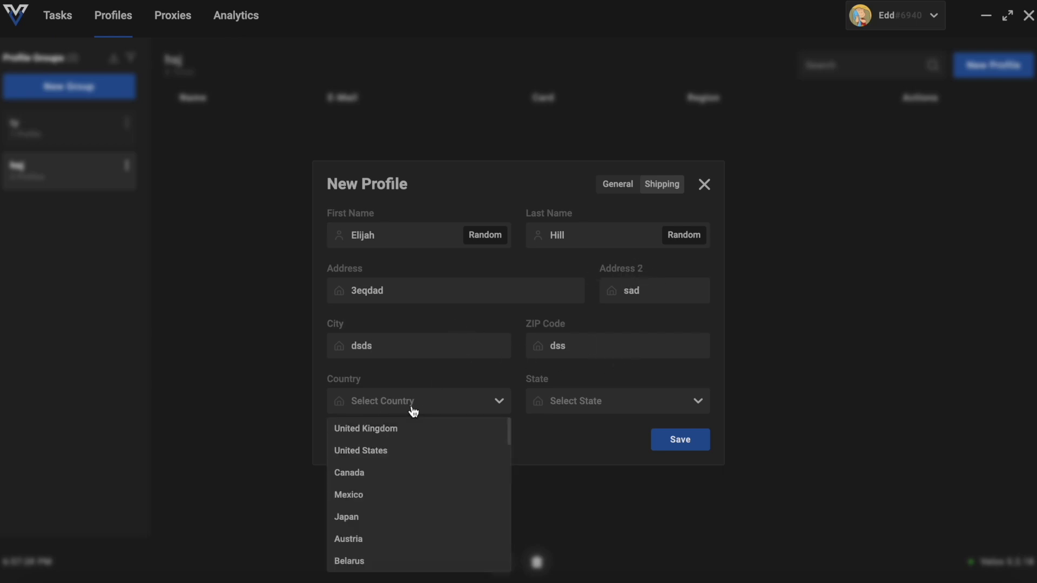
left_click(416, 449)
left_click(597, 401)
left_click(587, 453)
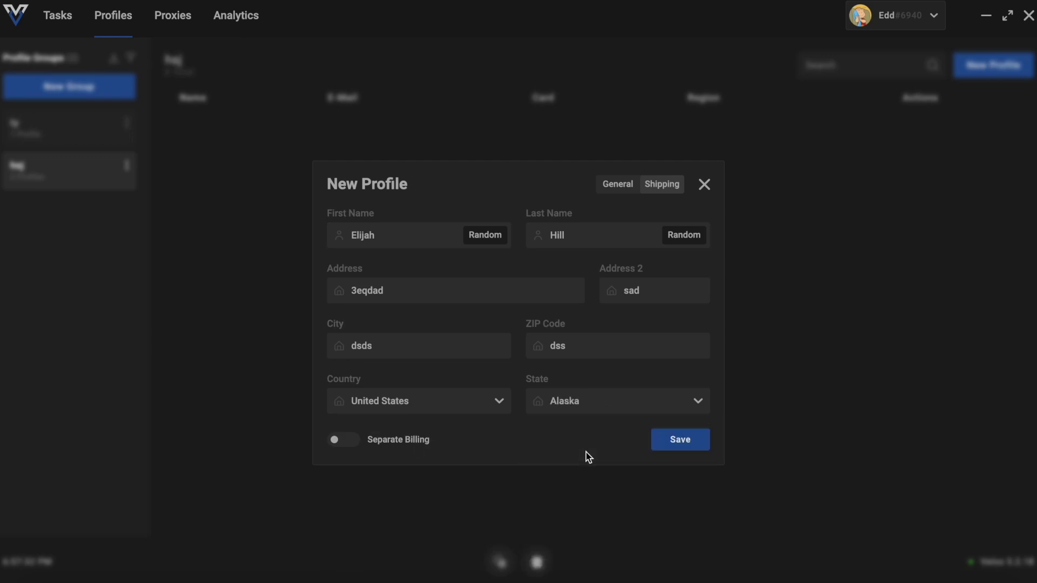
left_click(693, 443)
left_click(704, 185)
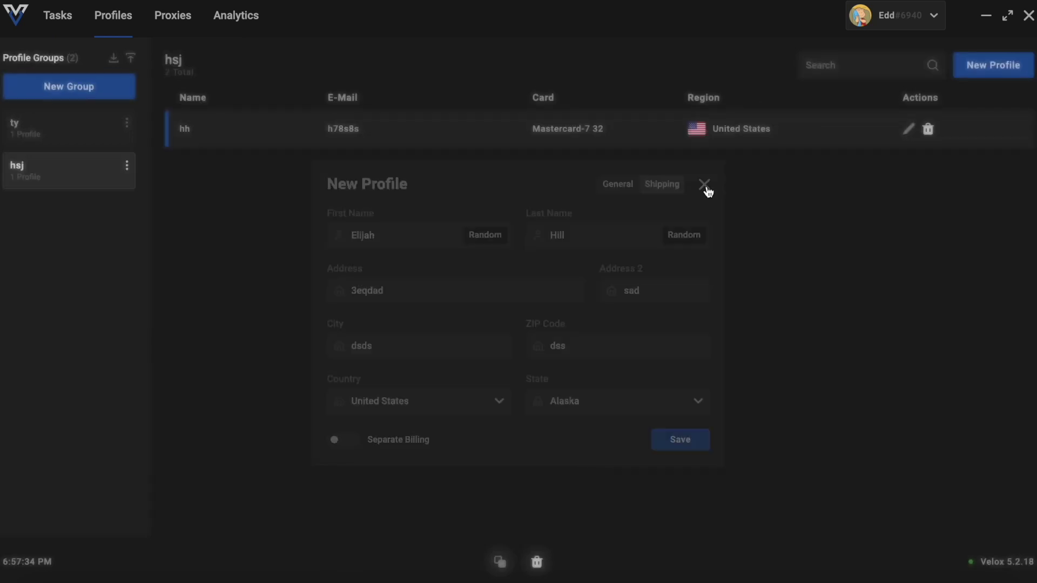
left_click(58, 139)
Start a new task on the Tasks page with Yeezy Supply as the store
left_click(60, 162)
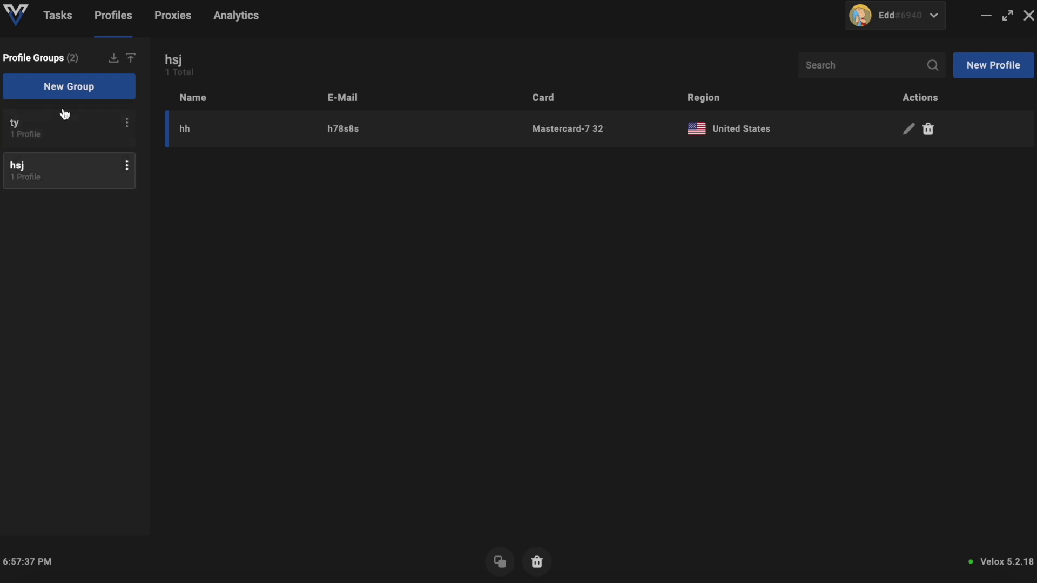
left_click(65, 16)
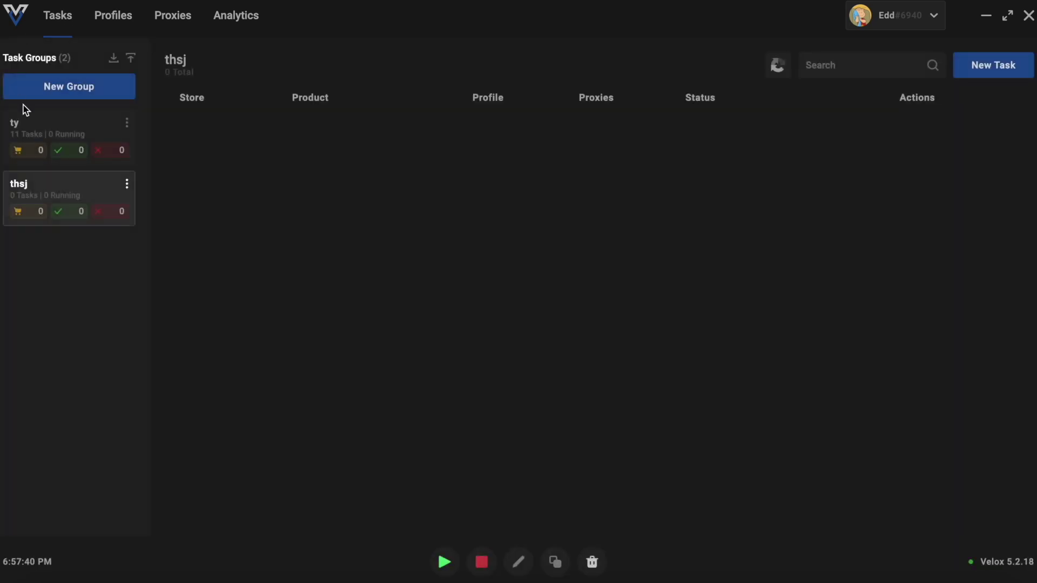
left_click(988, 65)
left_click(439, 266)
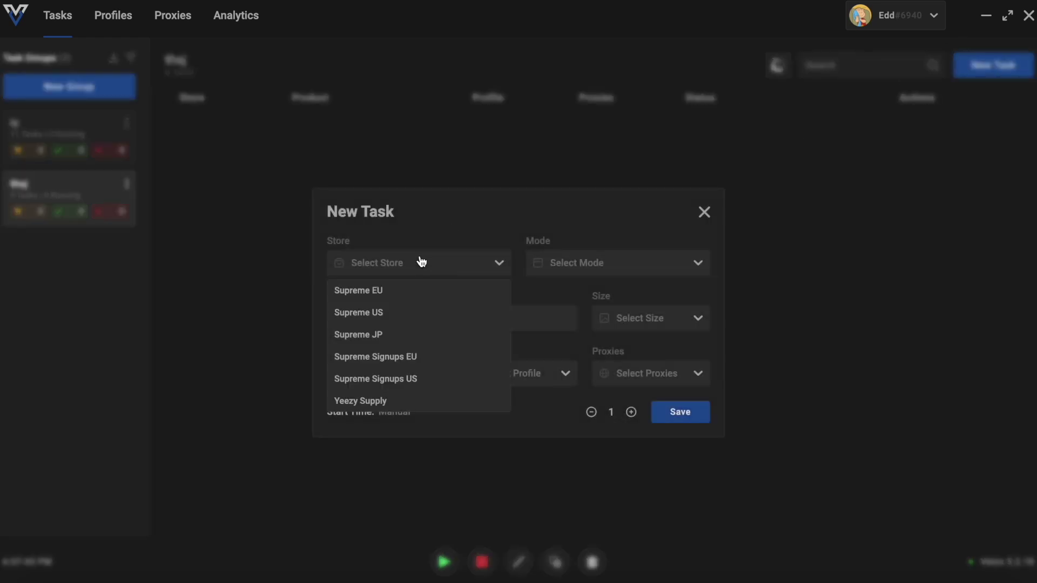
left_click(412, 403)
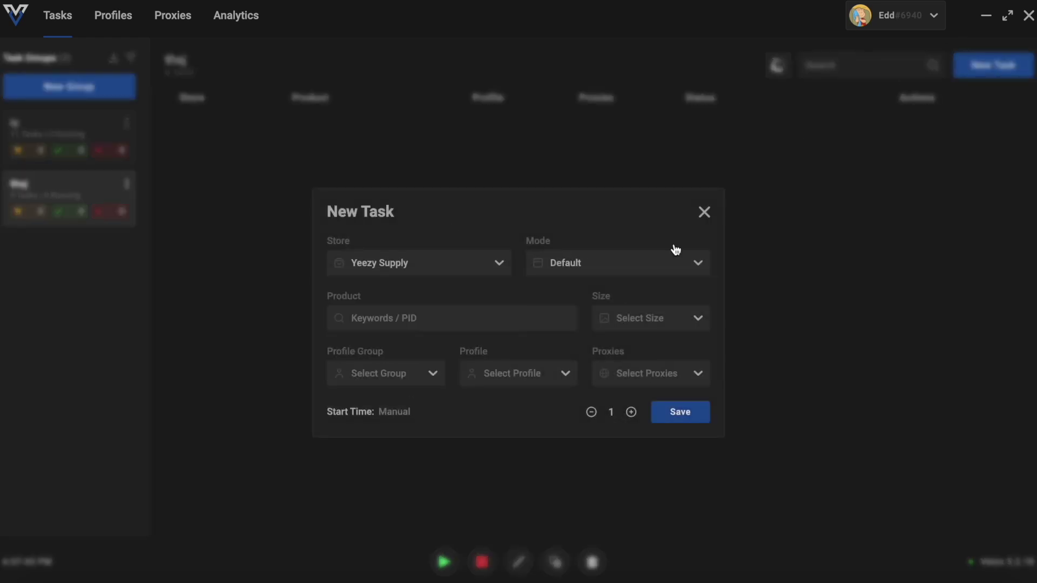
Enter product gsh7822 and choose a random size
left_click(448, 320)
type("gsh7822")
left_click(655, 319)
left_click(645, 344)
Use profile hh from group hsj and ty proxies, then create the 1000 tasks
left_click(377, 374)
left_click(365, 427)
left_click(517, 377)
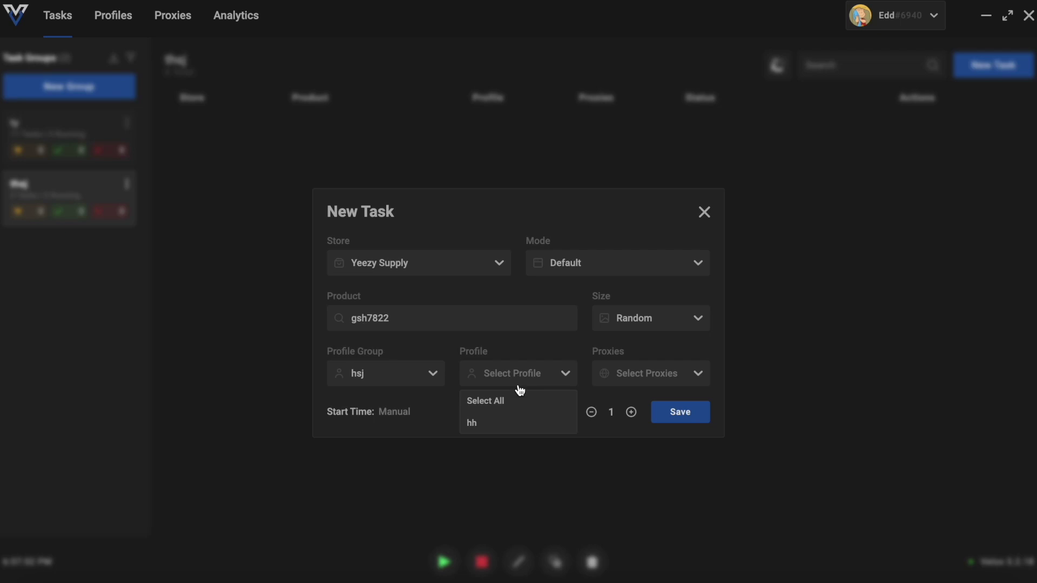
left_click(519, 424)
left_click(629, 381)
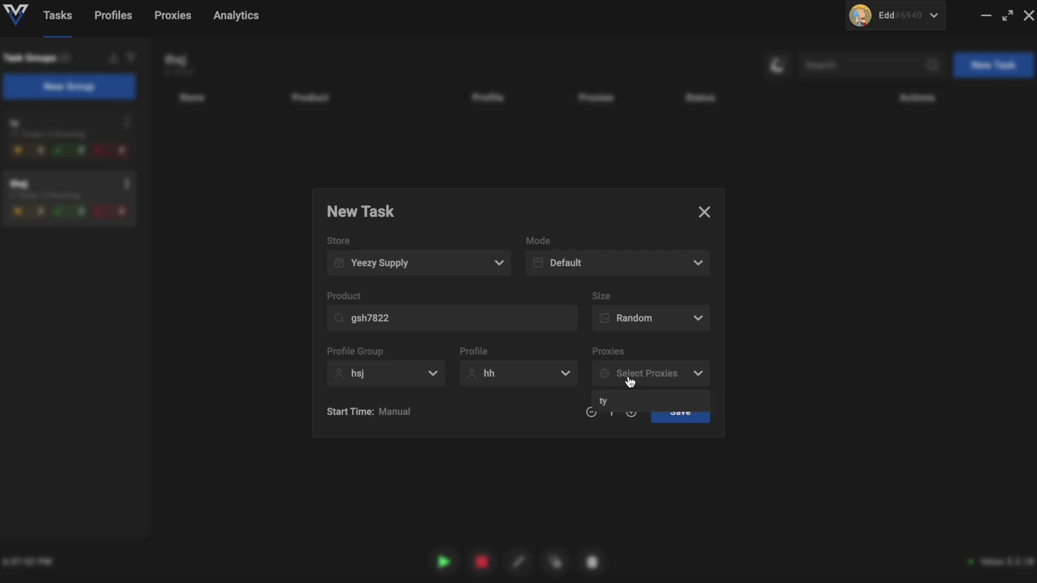
left_click(630, 406)
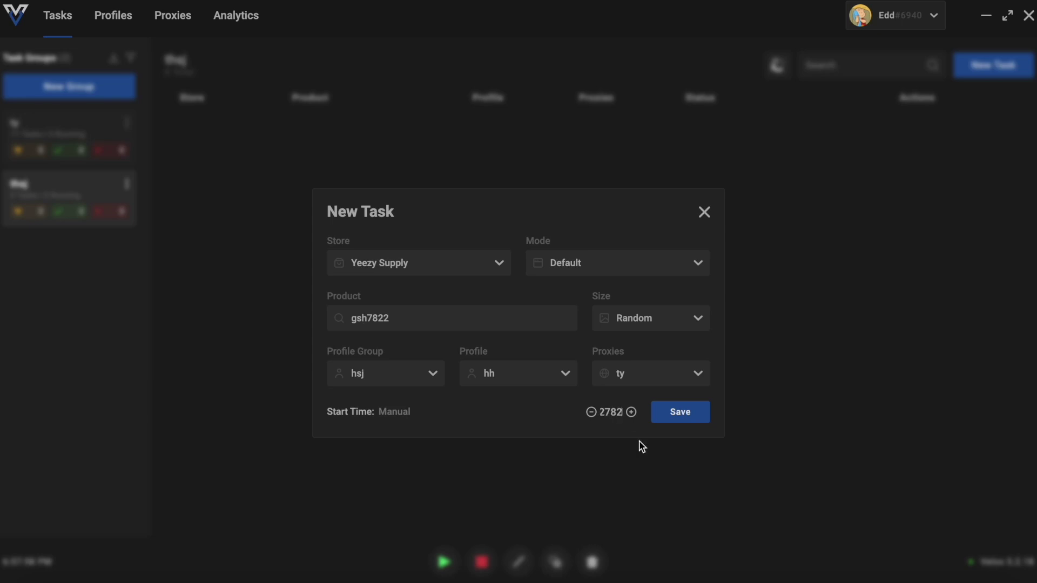
left_click(666, 413)
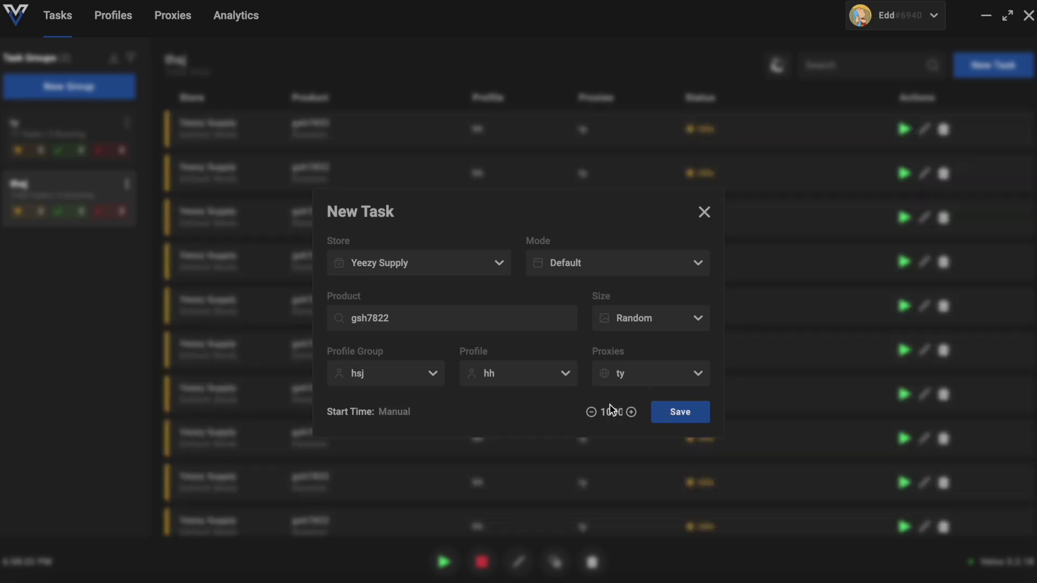
left_click(705, 214)
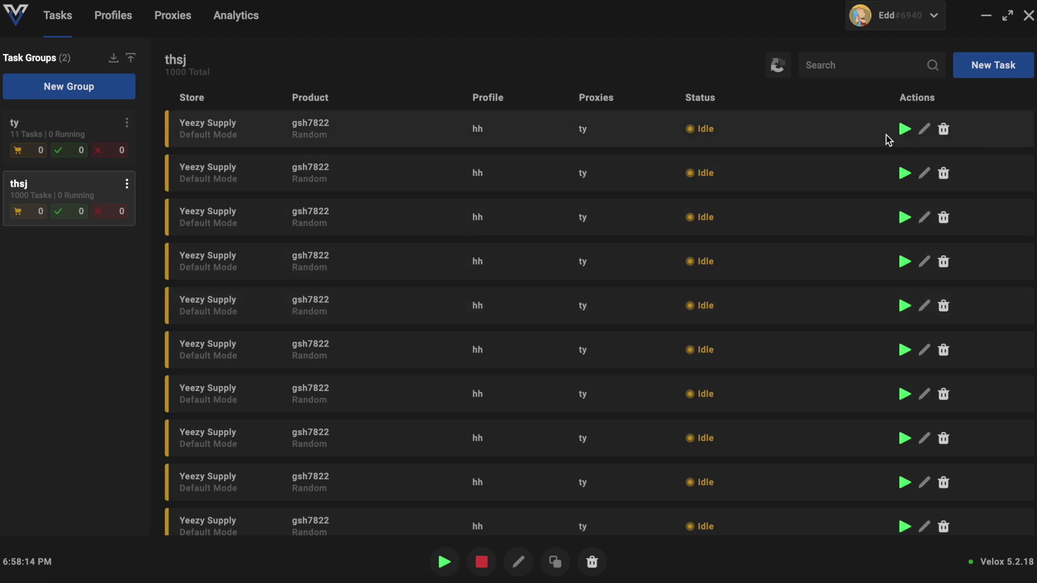
Start and stop the first thsj task, then start and stop all tasks
left_click(903, 132)
left_click(903, 135)
left_click(455, 567)
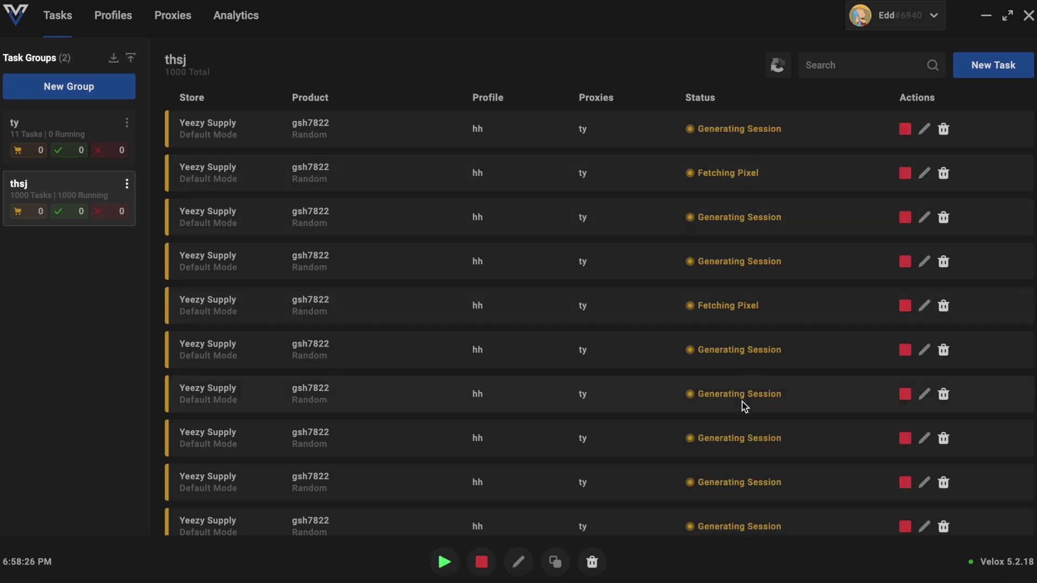
left_click(481, 562)
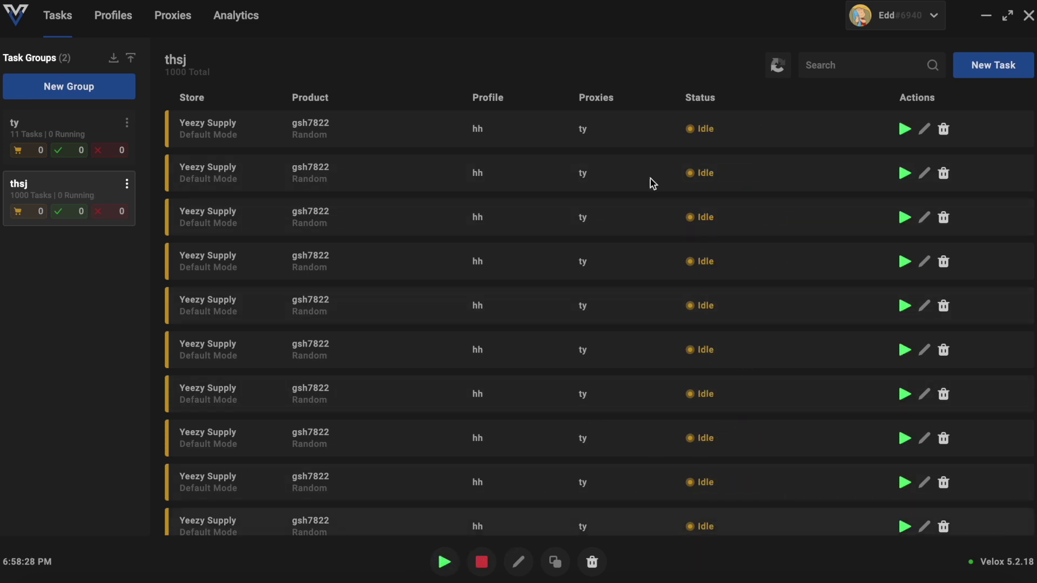
Start the first two tasks, stop all, reselect thsj and show the captcha solvers
left_click(907, 131)
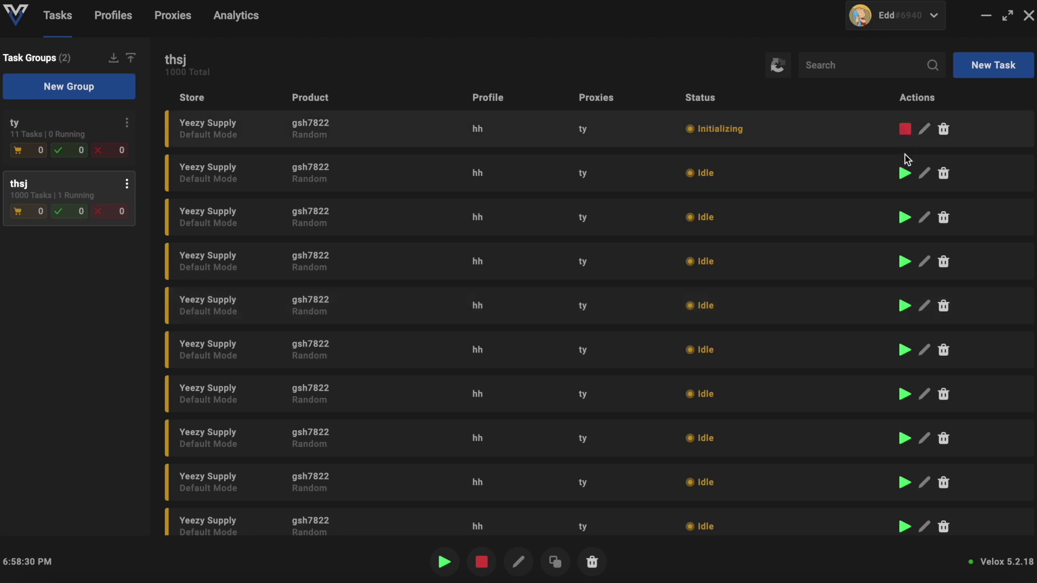
left_click(904, 172)
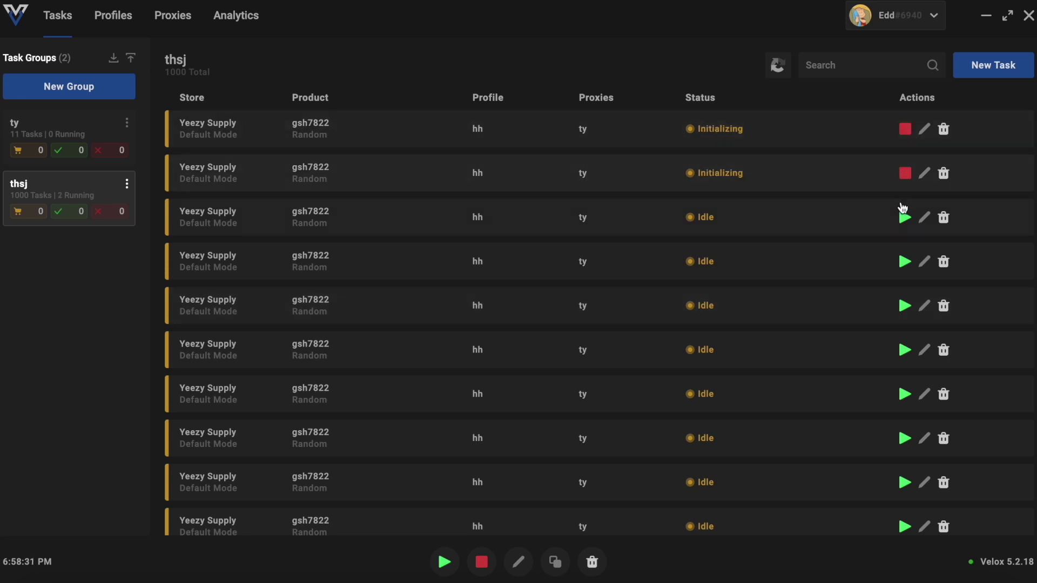
left_click(486, 556)
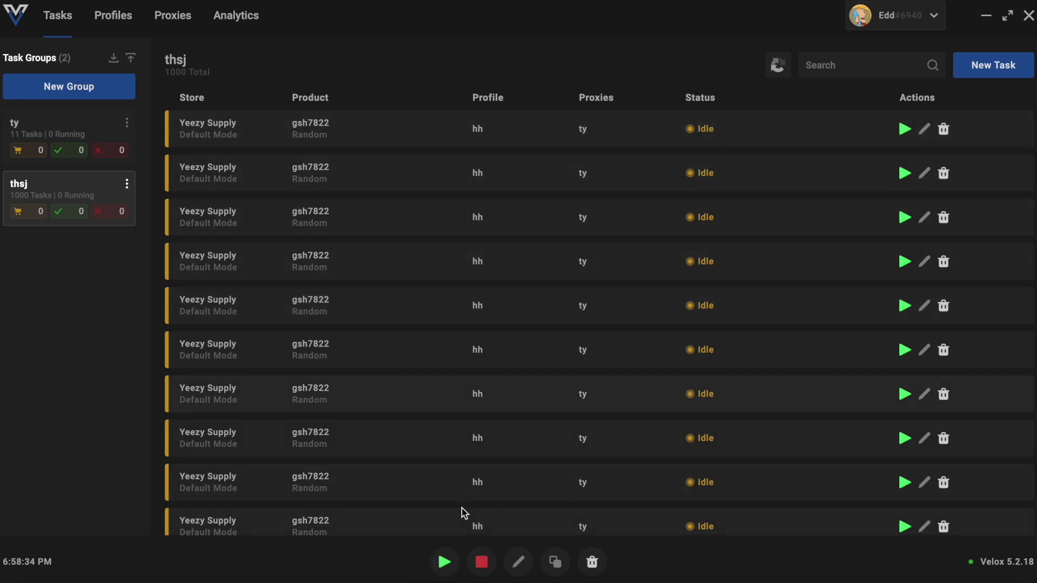
left_click(31, 119)
left_click(58, 182)
left_click(784, 64)
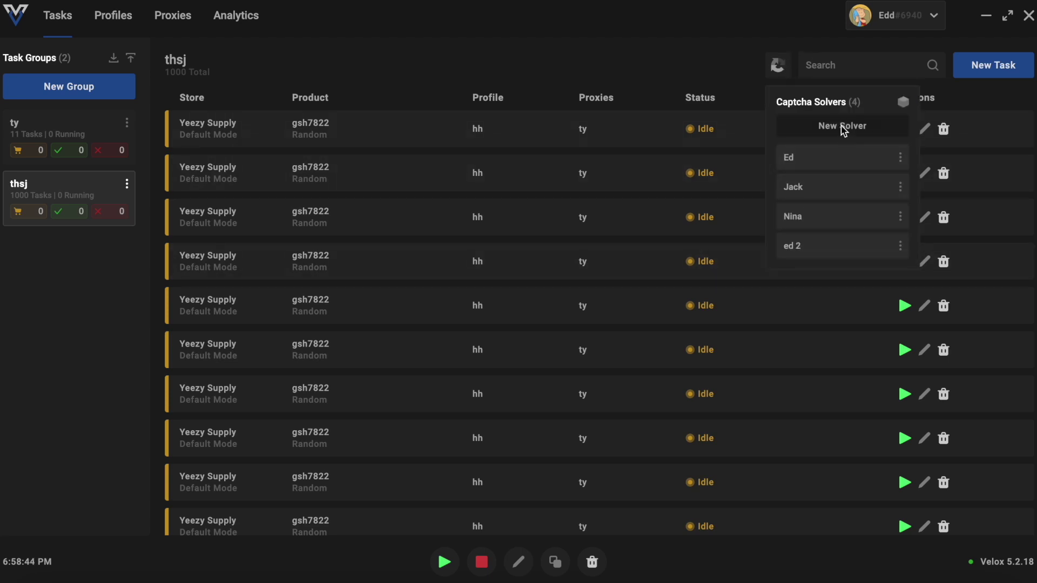
Create and save a captcha solver named 6272 without a proxy
left_click(843, 127)
left_click(555, 295)
type("6272")
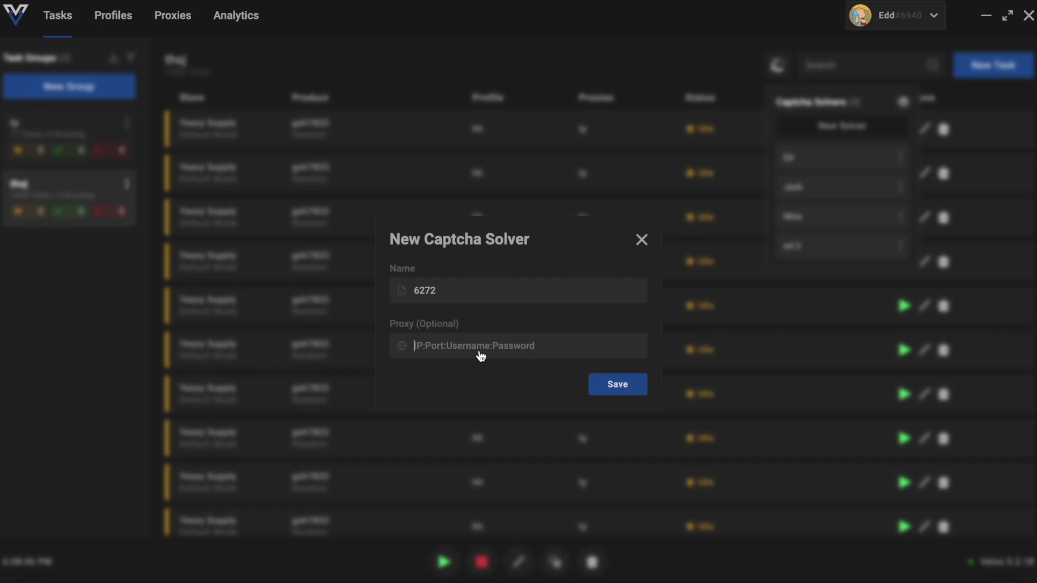
left_click(616, 387)
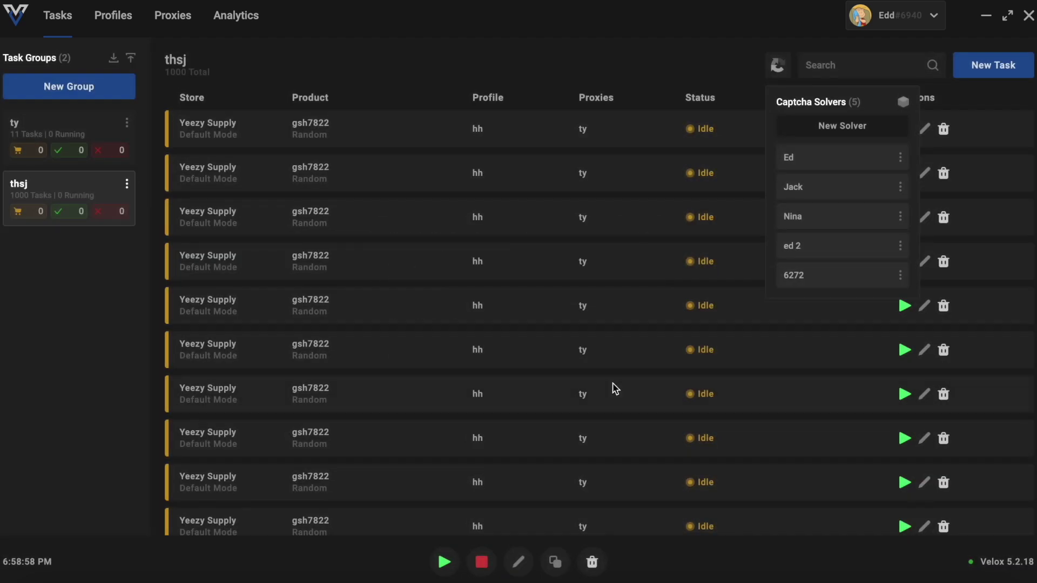
left_click(815, 278)
left_click_drag(534, 92, 792, 63)
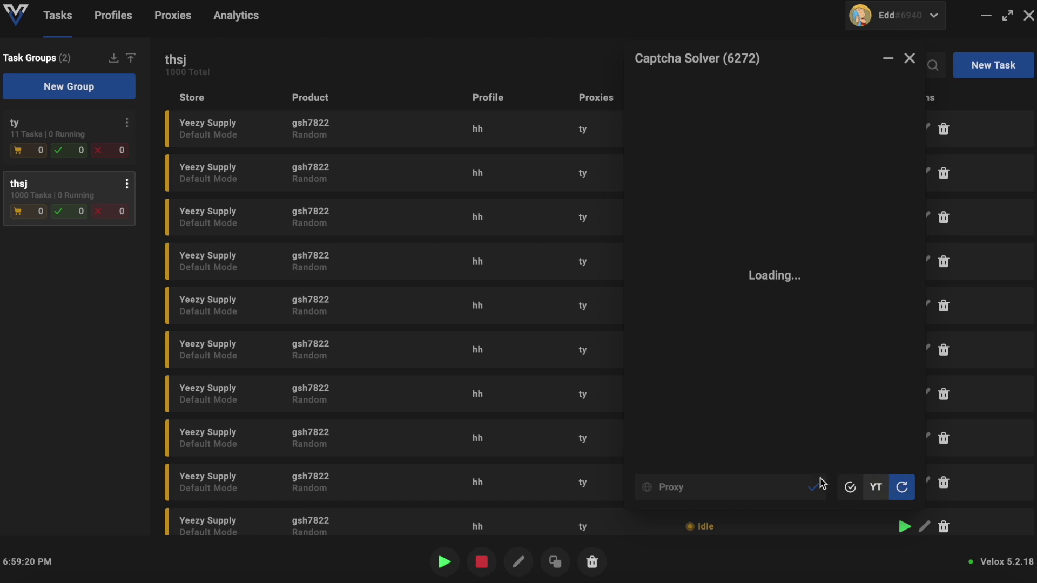
left_click(713, 492)
left_click(906, 490)
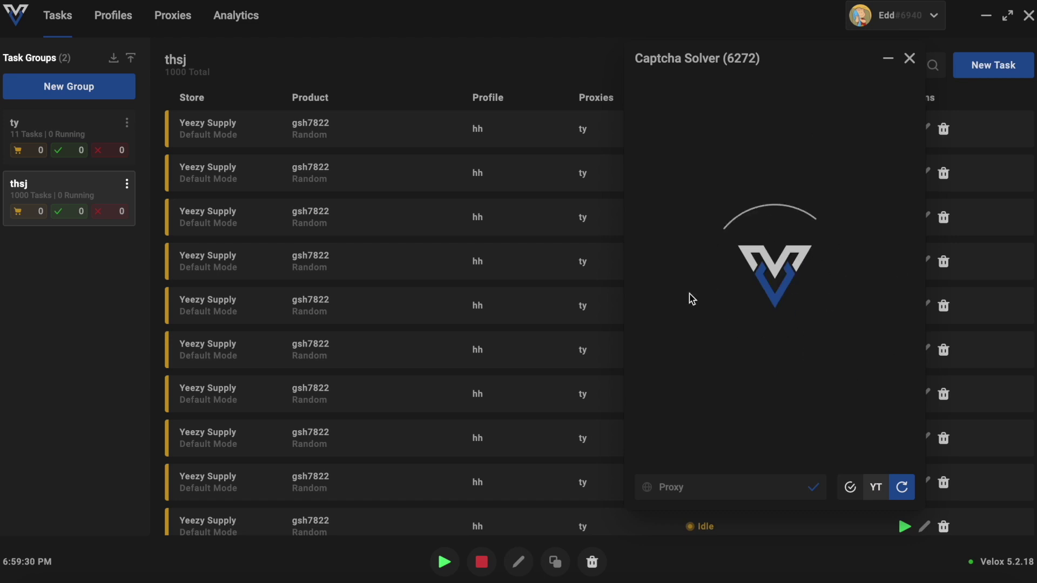
left_click(875, 489)
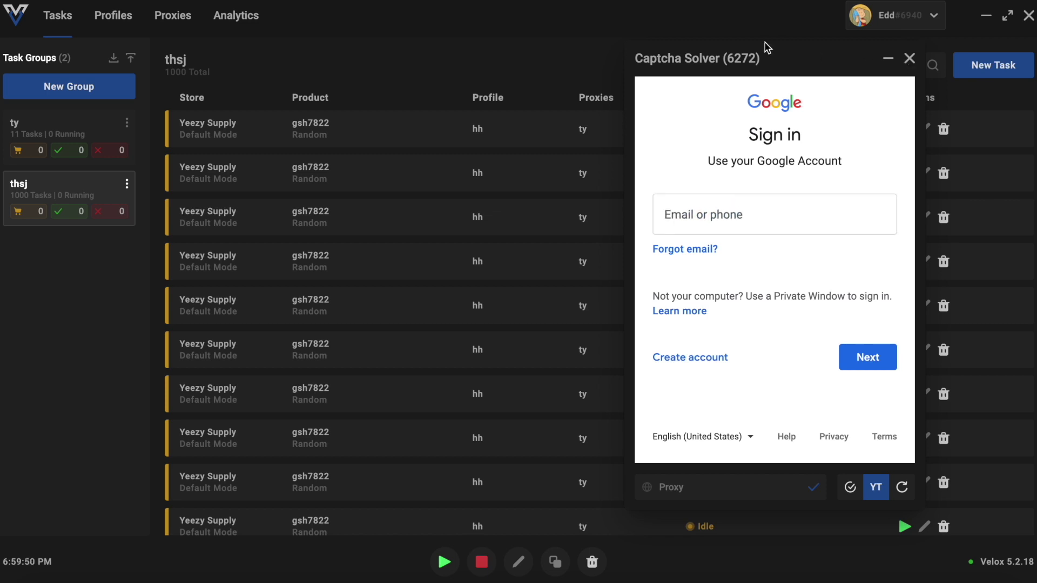
left_click(910, 59)
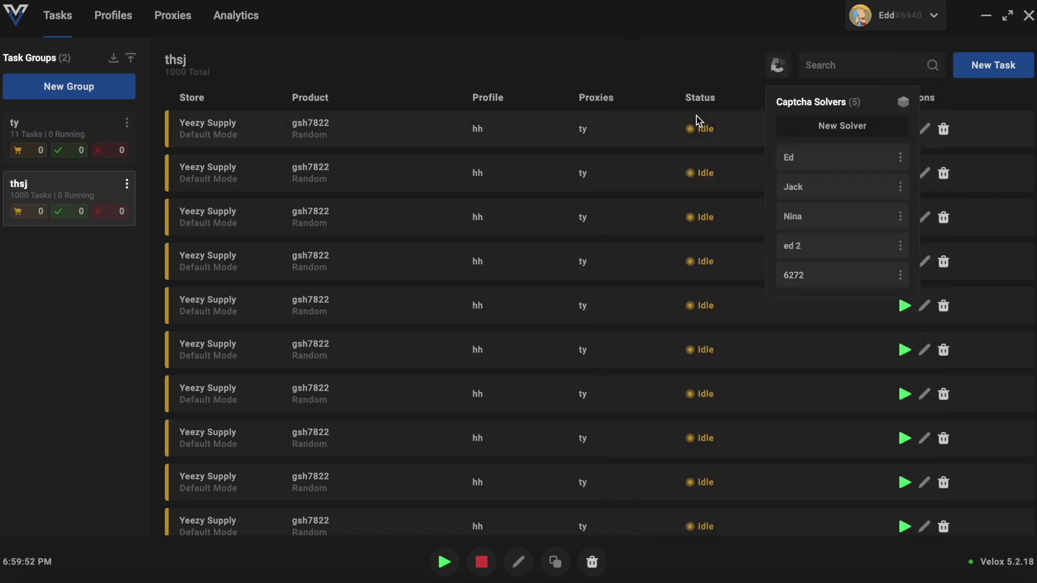
Close the captcha panel, switch from ty to thsj, and return to Tasks via Profiles
left_click(778, 65)
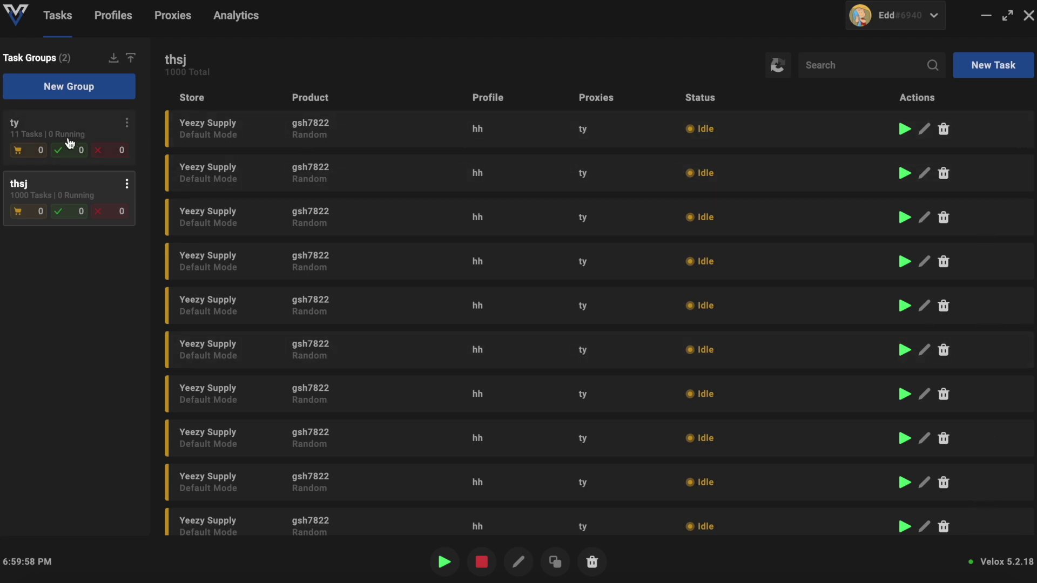
left_click(50, 134)
left_click(74, 194)
left_click(111, 26)
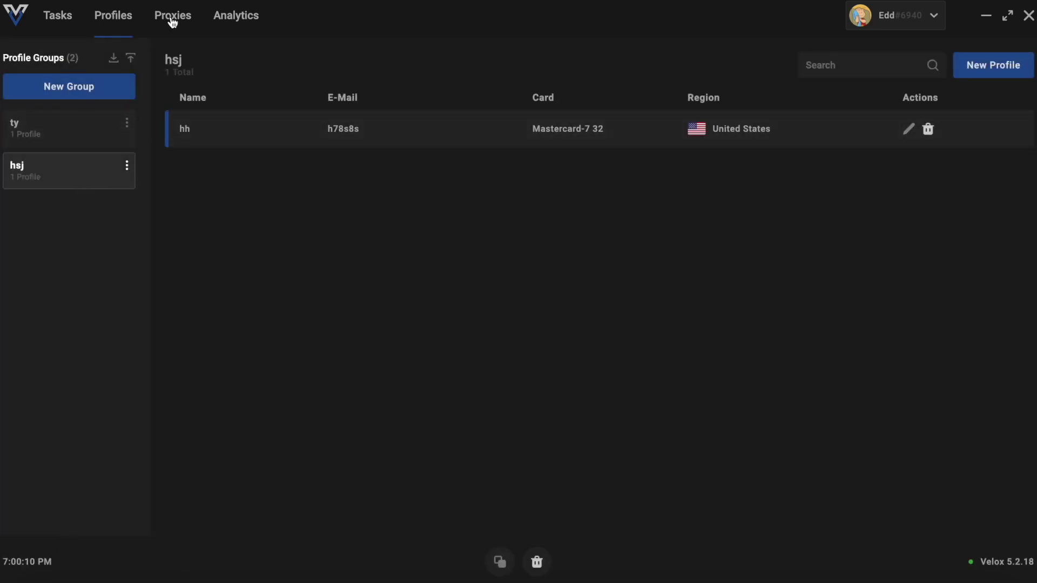
left_click(54, 17)
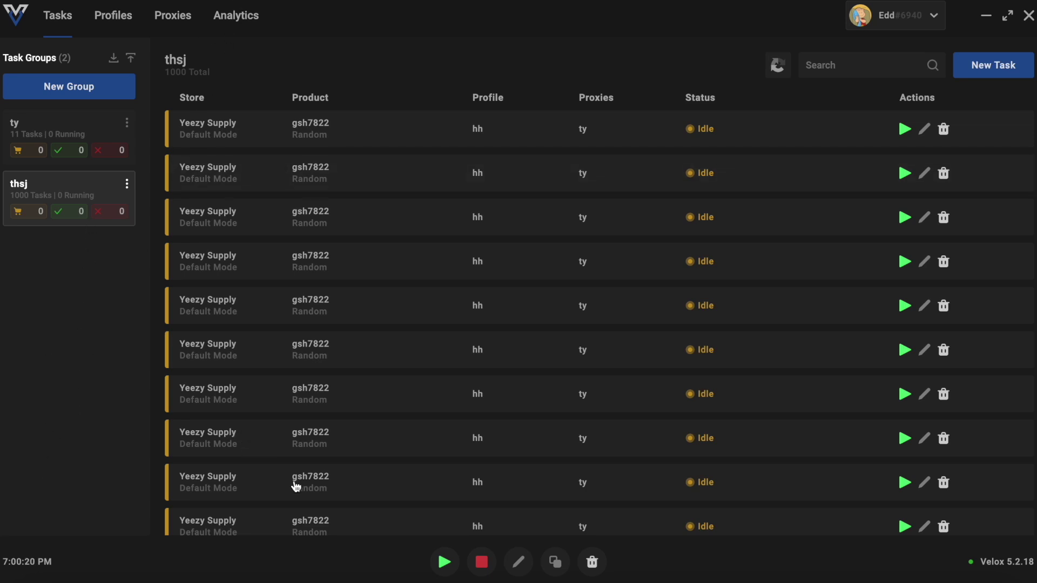
Copy the 1000 thsj tasks to make 2000, then delete all 2000
left_click(520, 563)
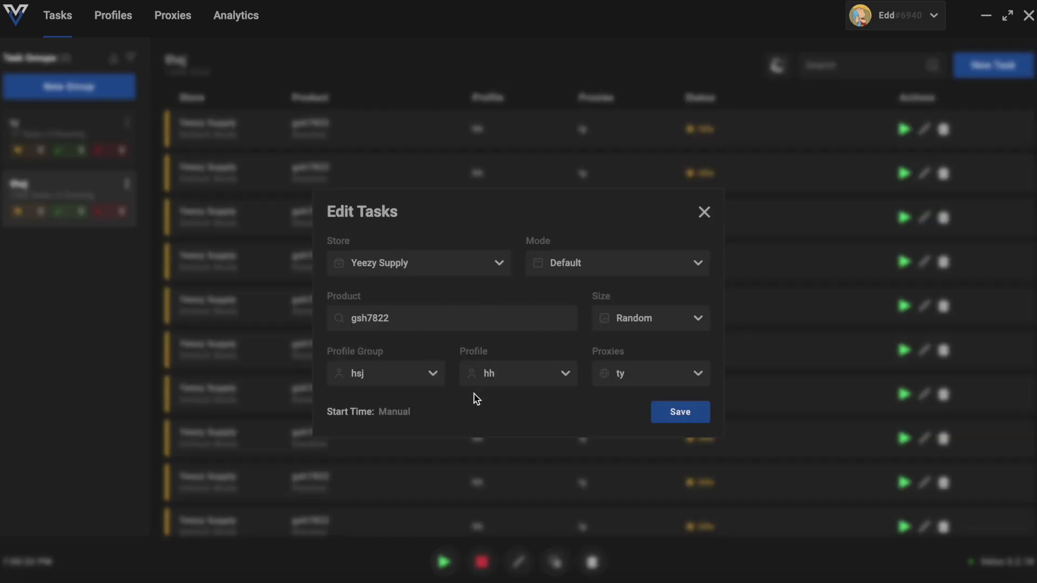
left_click(704, 213)
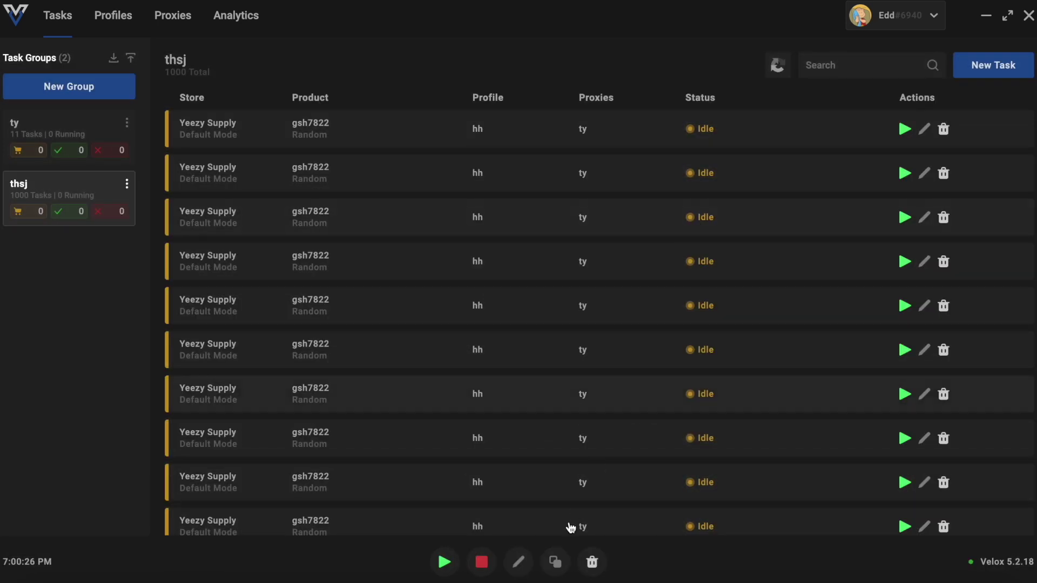
left_click(556, 562)
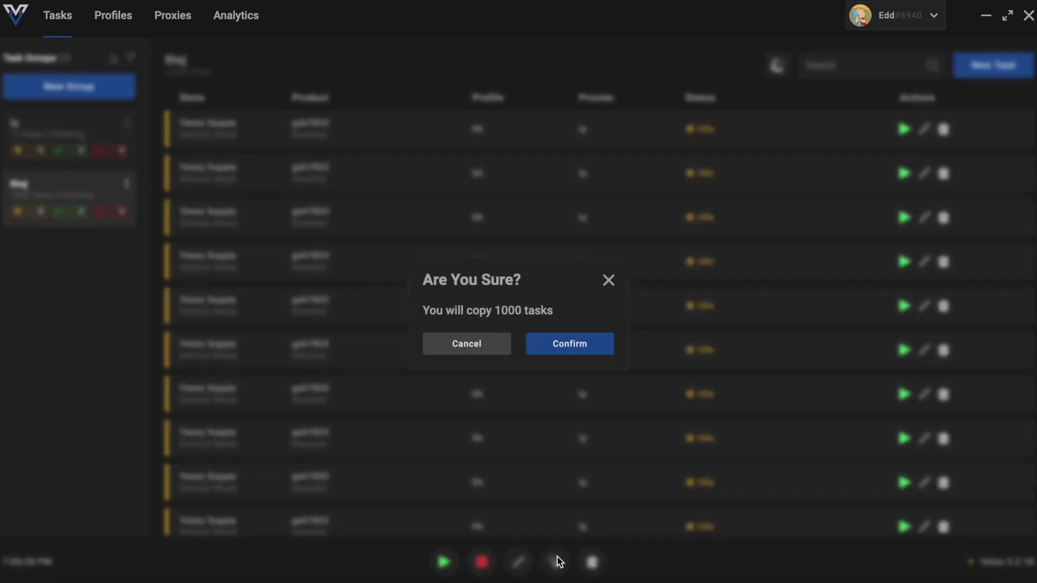
left_click(564, 348)
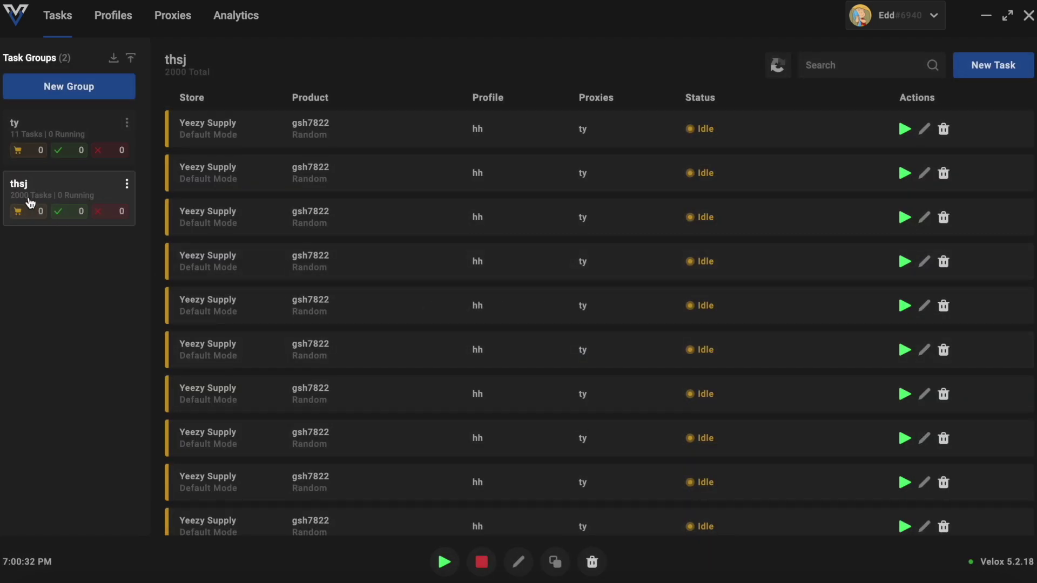
left_click(593, 564)
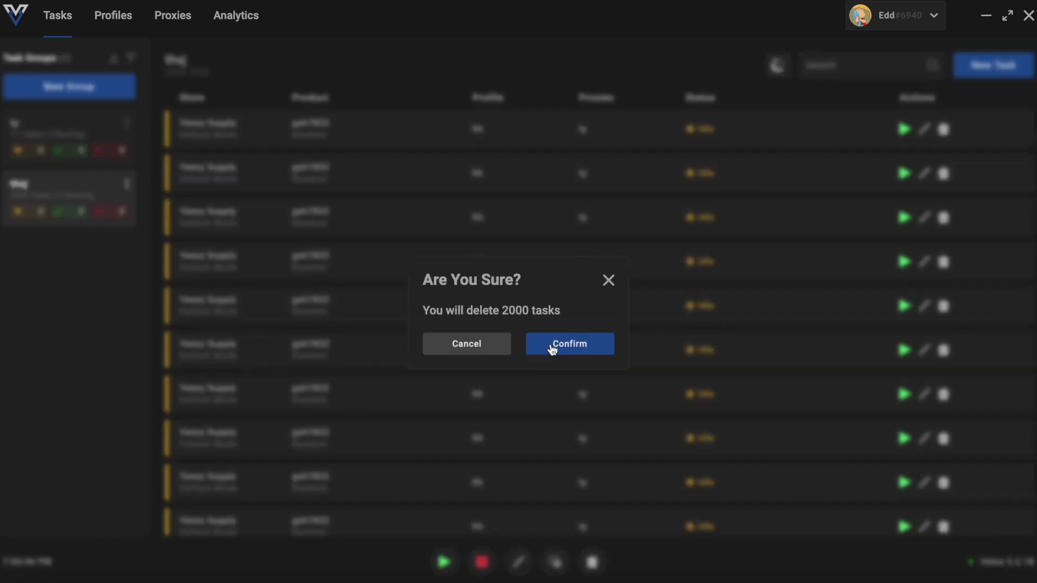
left_click(593, 347)
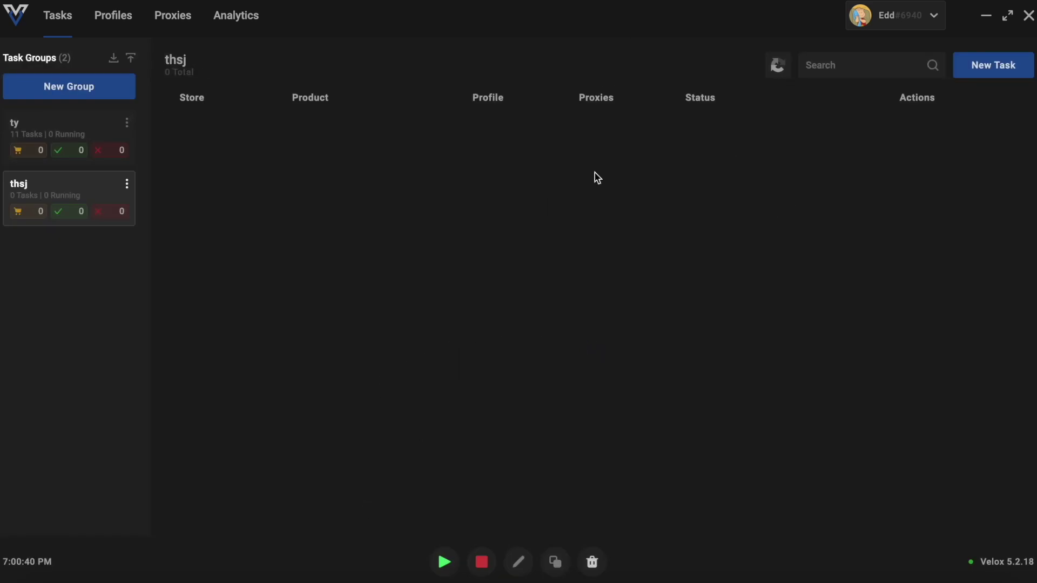
Switch between the ty and thsj groups and browse the Profiles and Proxies pages
left_click(92, 135)
left_click(89, 194)
left_click(93, 125)
left_click(111, 18)
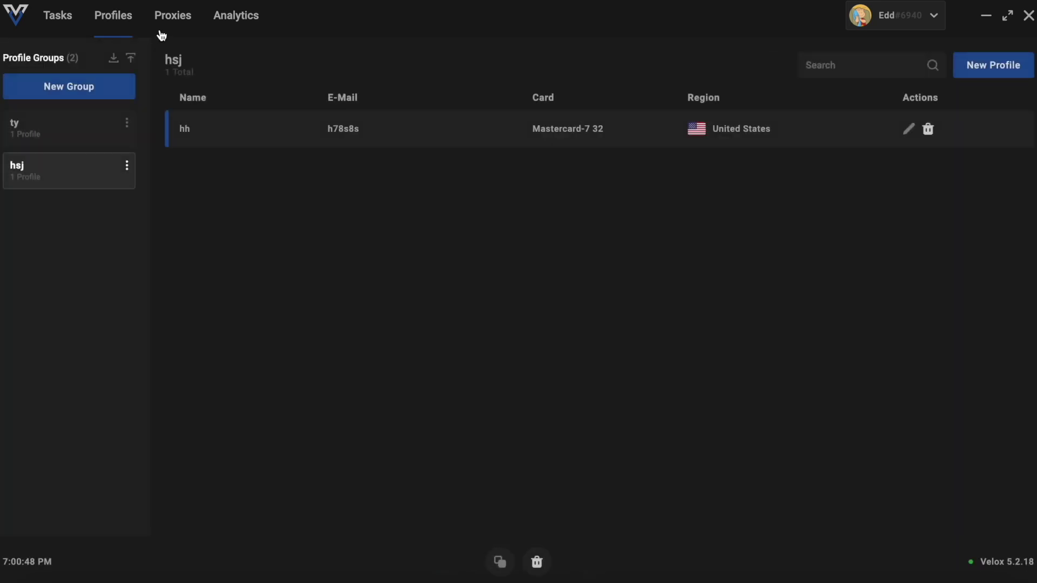
left_click(166, 24)
left_click(121, 17)
left_click(65, 16)
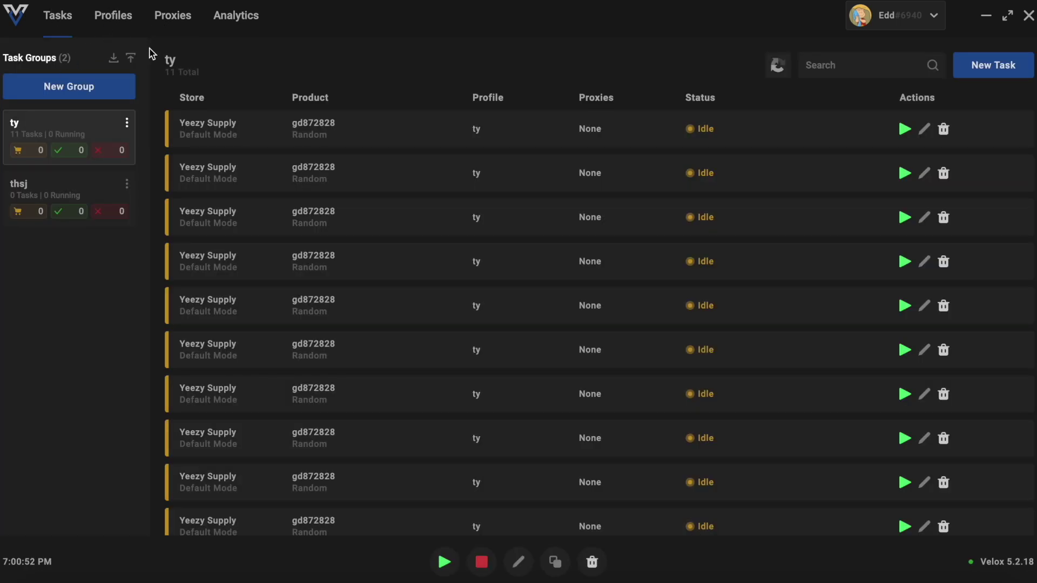
Return to the ty group's 11 tasks and open a blank New Task form
left_click(173, 22)
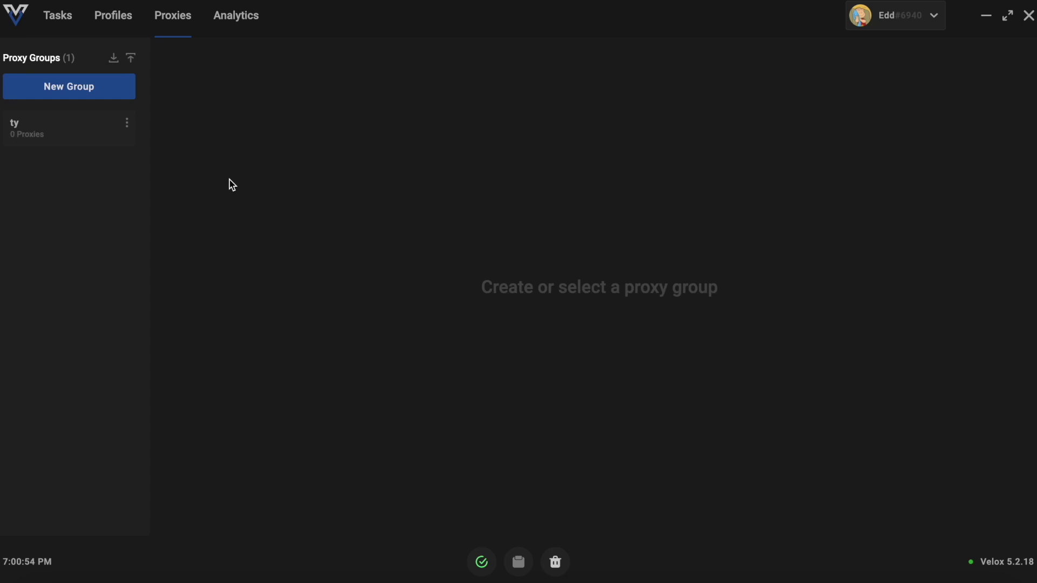
left_click(114, 15)
left_click(53, 20)
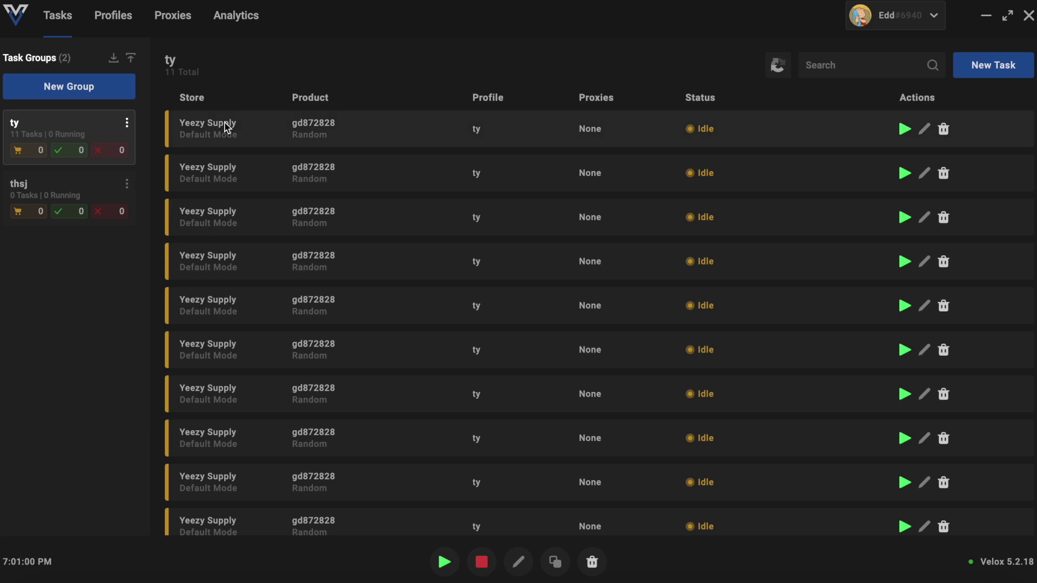
left_click(117, 22)
left_click(59, 23)
left_click(1004, 70)
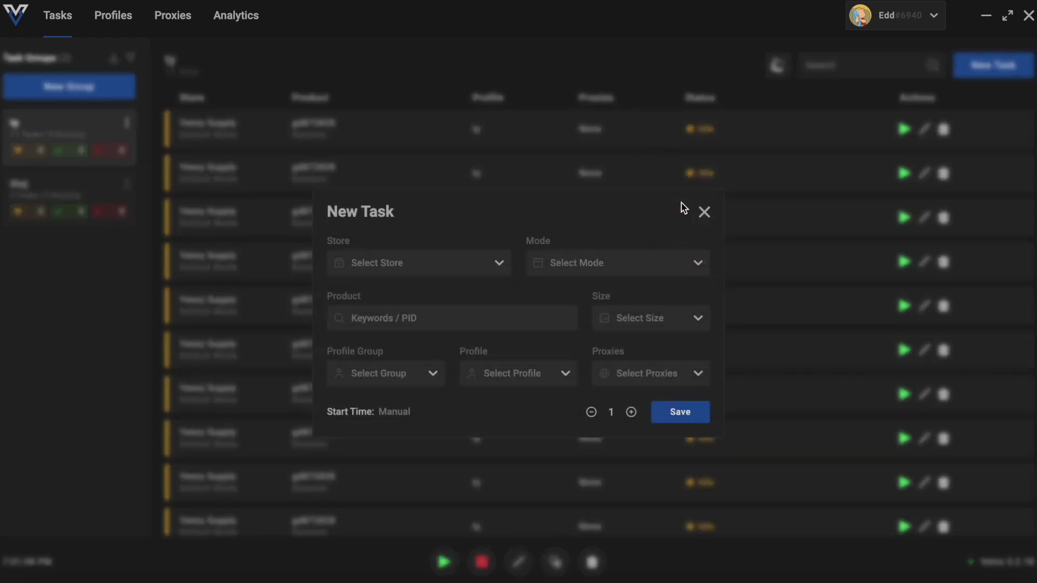
left_click(704, 214)
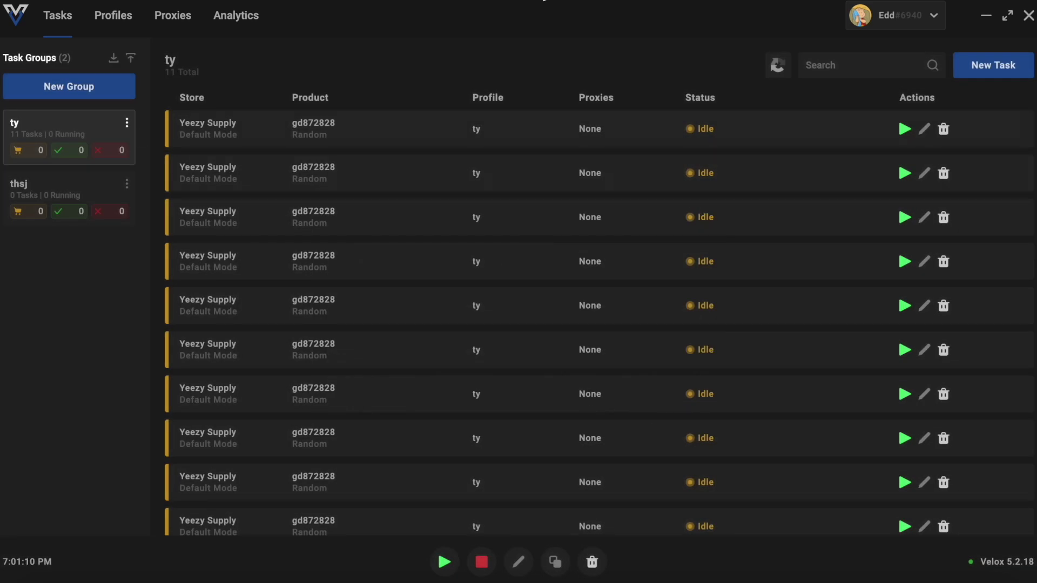